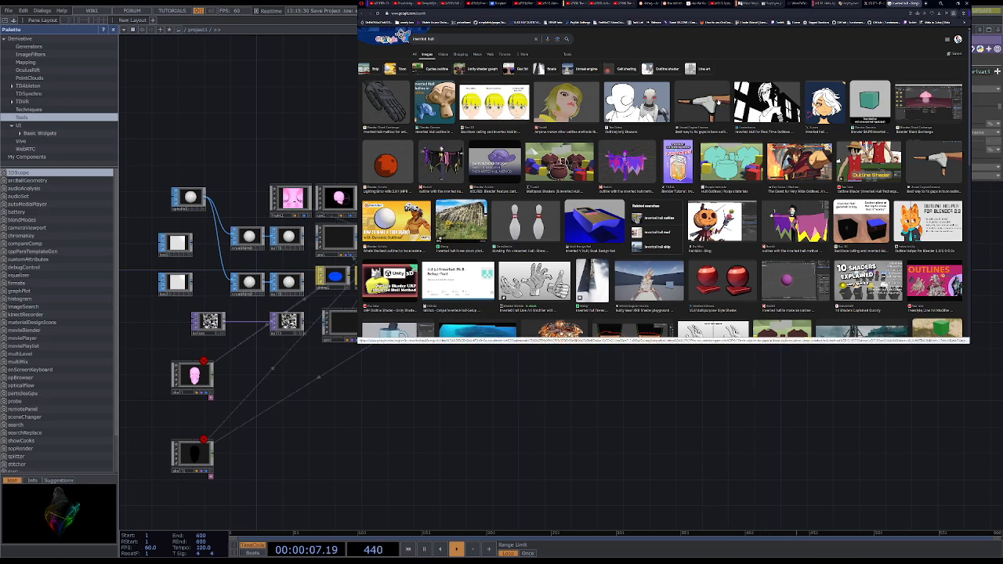
# Browse the inverted hull image results and preview several outline shader examples, including the Cycles monkey, UE4 style shader and line rendering ones
pyautogui.click(868, 160)
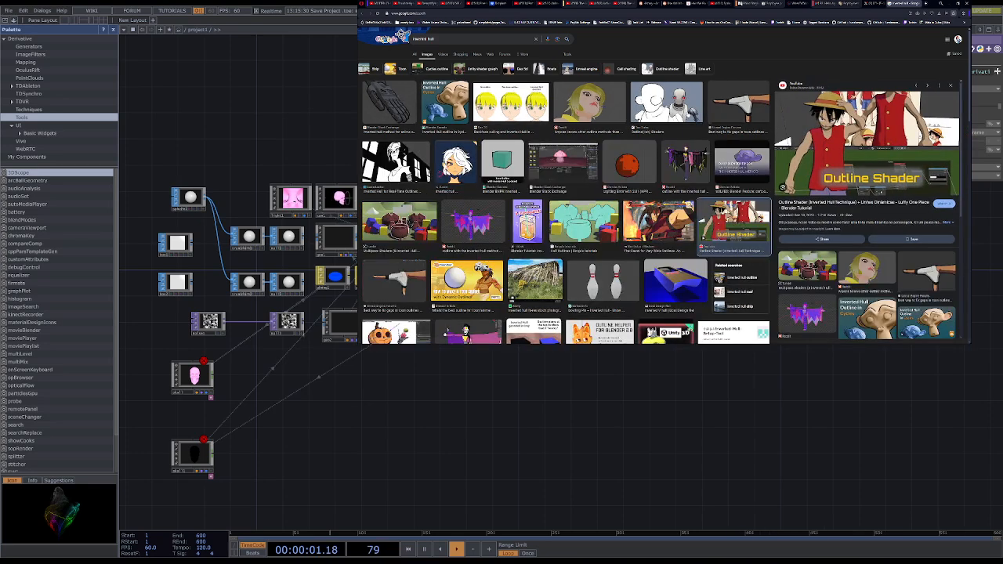
pyautogui.click(666, 102)
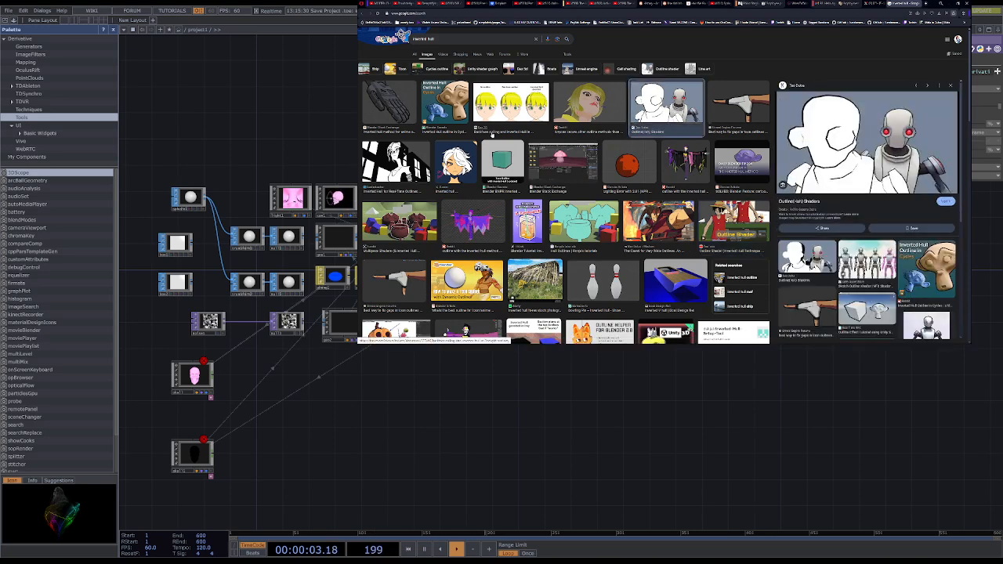
pyautogui.click(445, 103)
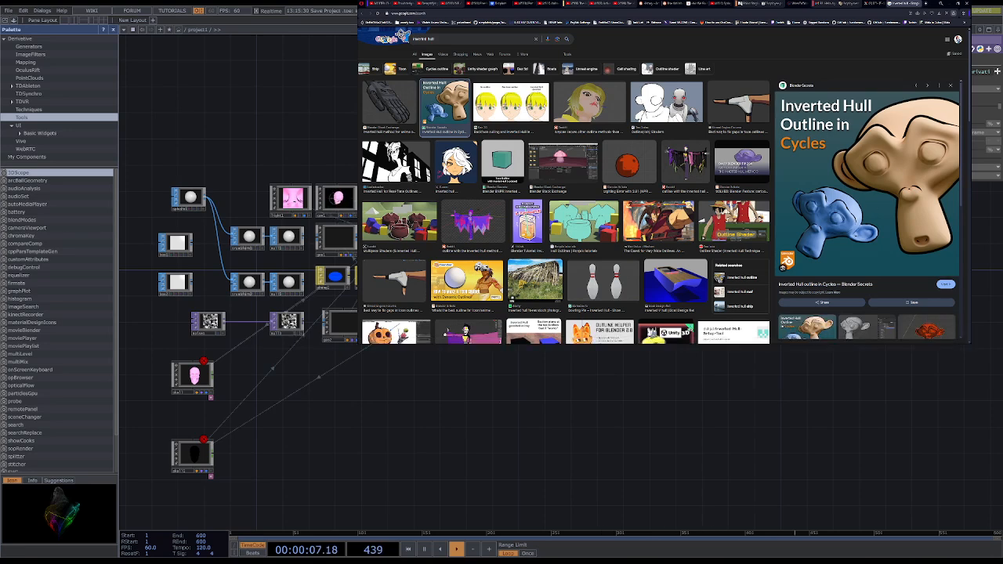
pyautogui.click(396, 162)
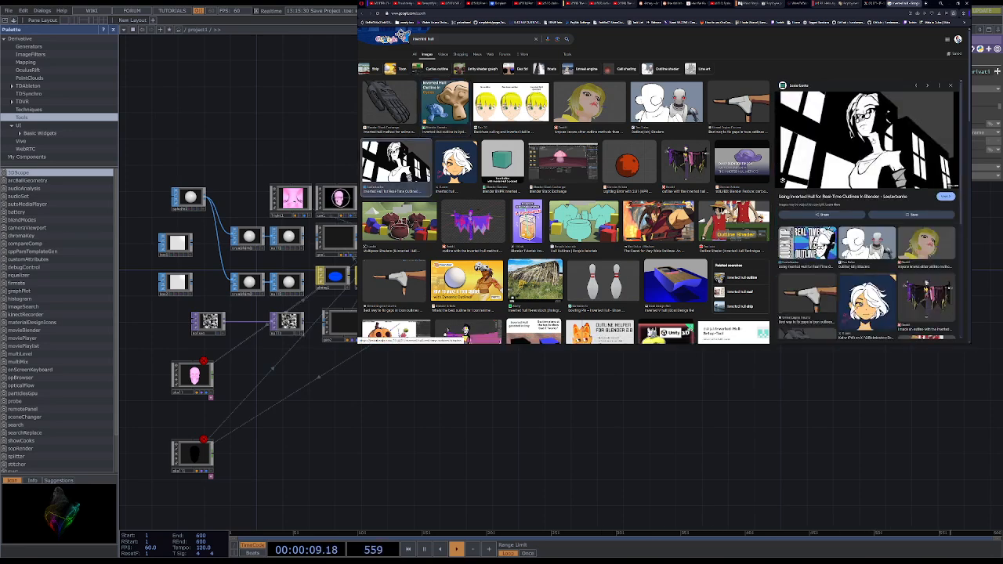
pyautogui.scroll(-5, 649, 225)
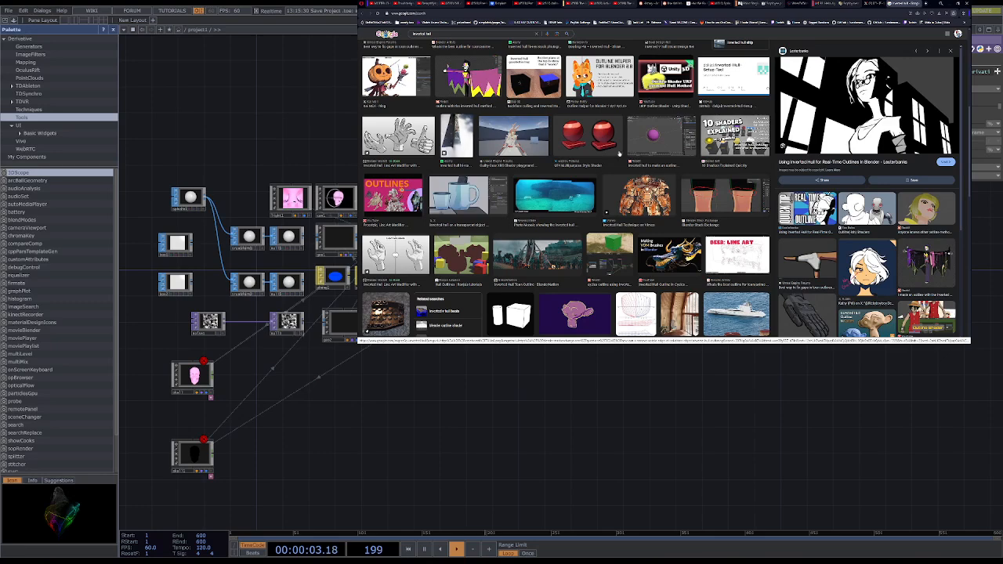
pyautogui.click(585, 137)
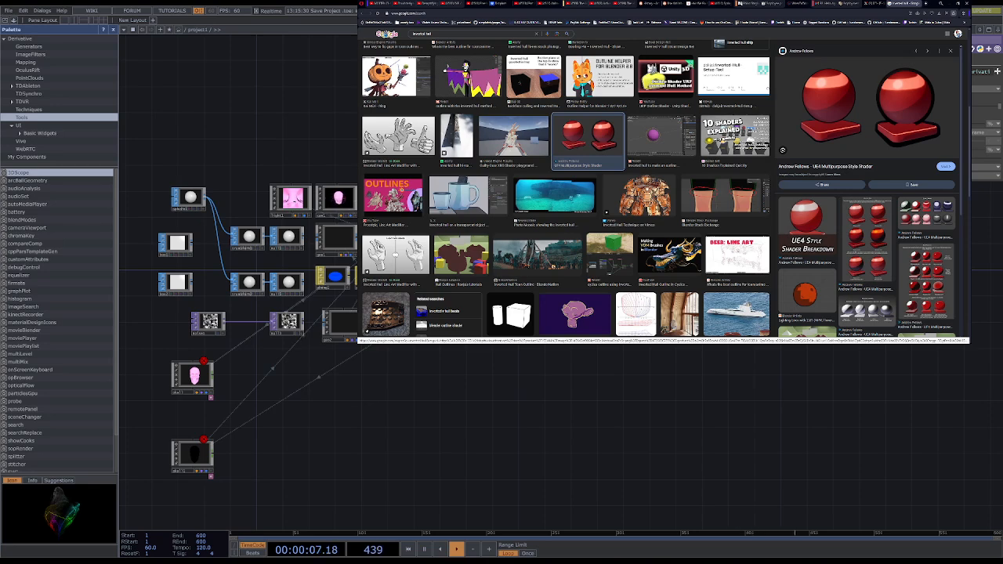
pyautogui.scroll(-3, 608, 210)
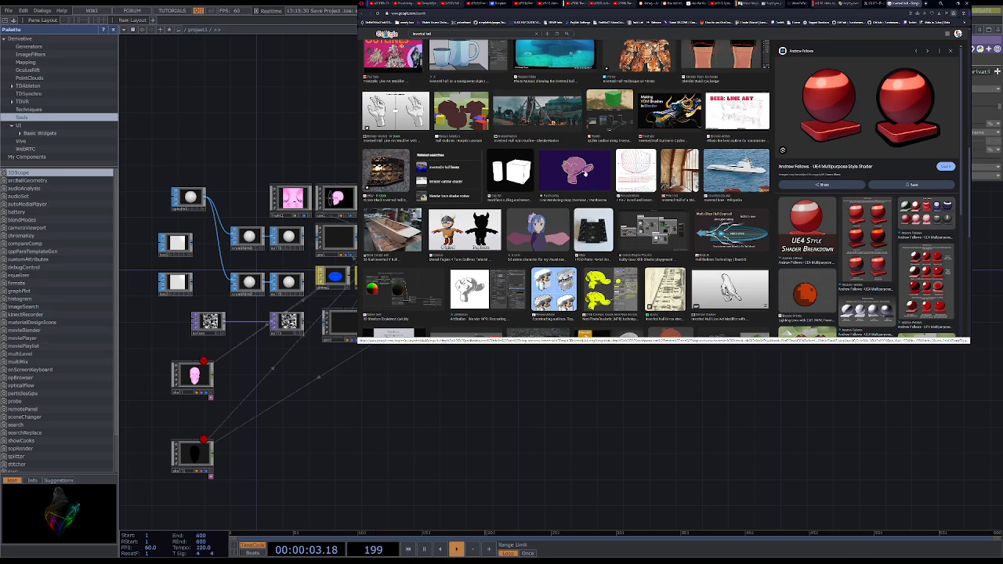
pyautogui.click(576, 168)
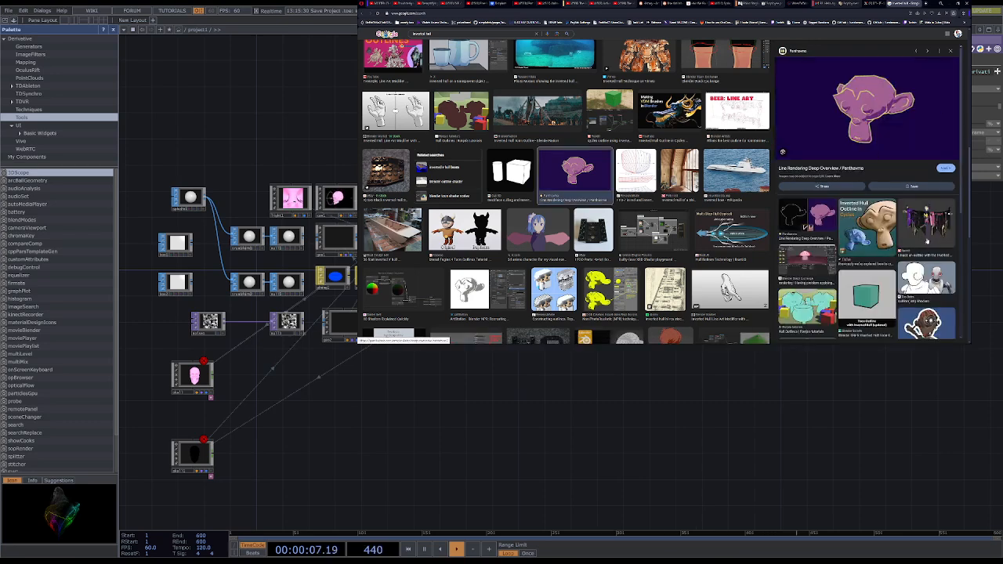
pyautogui.scroll(-1, 865, 241)
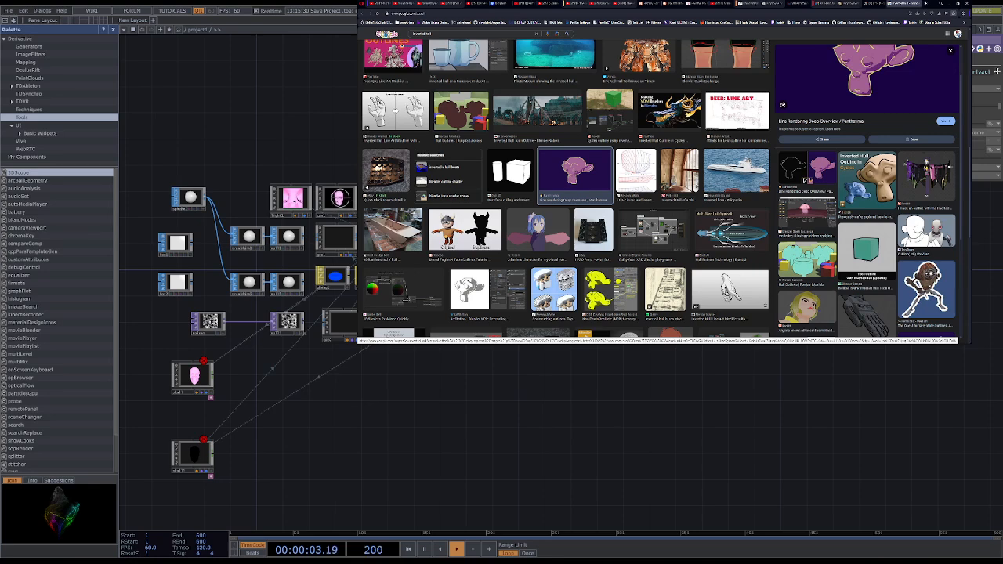
# Switch to TouchDesigner, look over the node network and examine the transform parameters of the pink skull component
pyautogui.hotkey('alt', 'Tab')
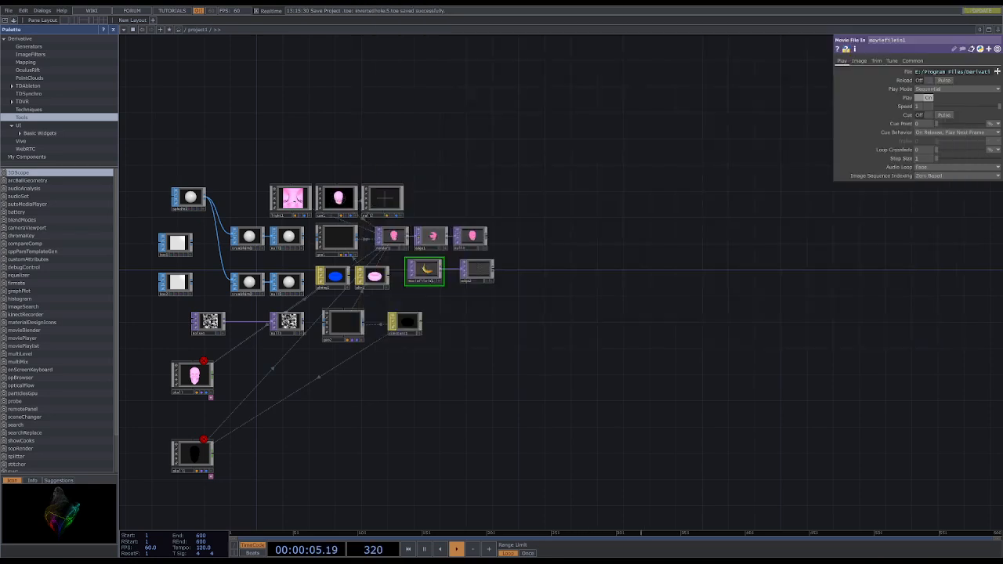
pyautogui.scroll(-5, 521, 197)
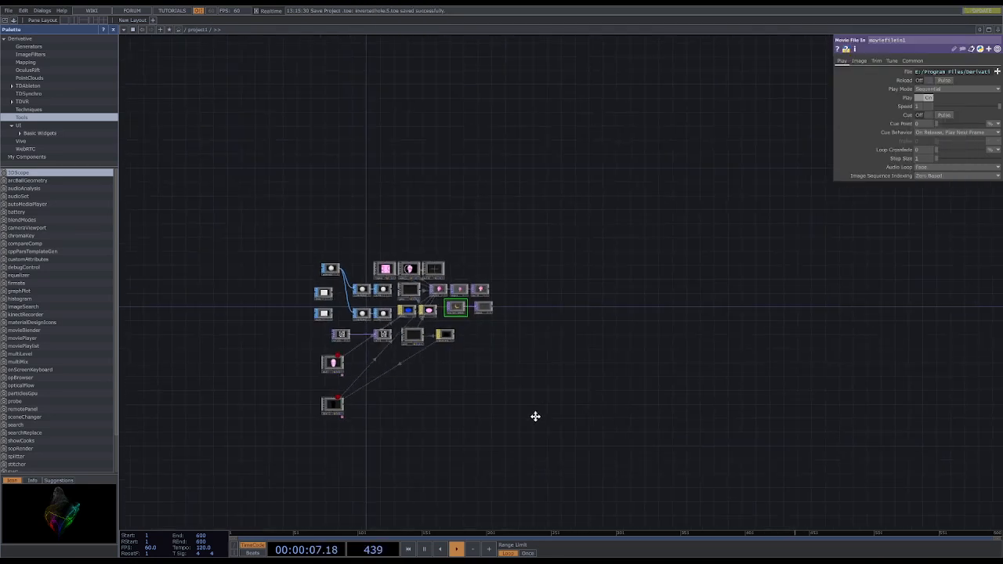
pyautogui.scroll(7, 536, 414)
pyautogui.moveTo(535, 367); pyautogui.dragTo(633, 306)
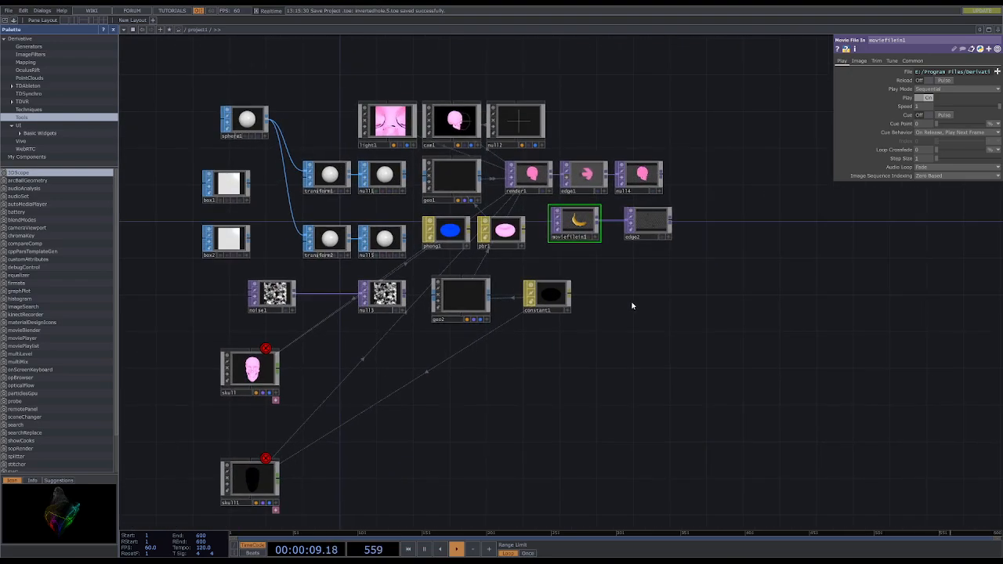
pyautogui.scroll(6, 255, 383)
pyautogui.scroll(-5, 251, 404)
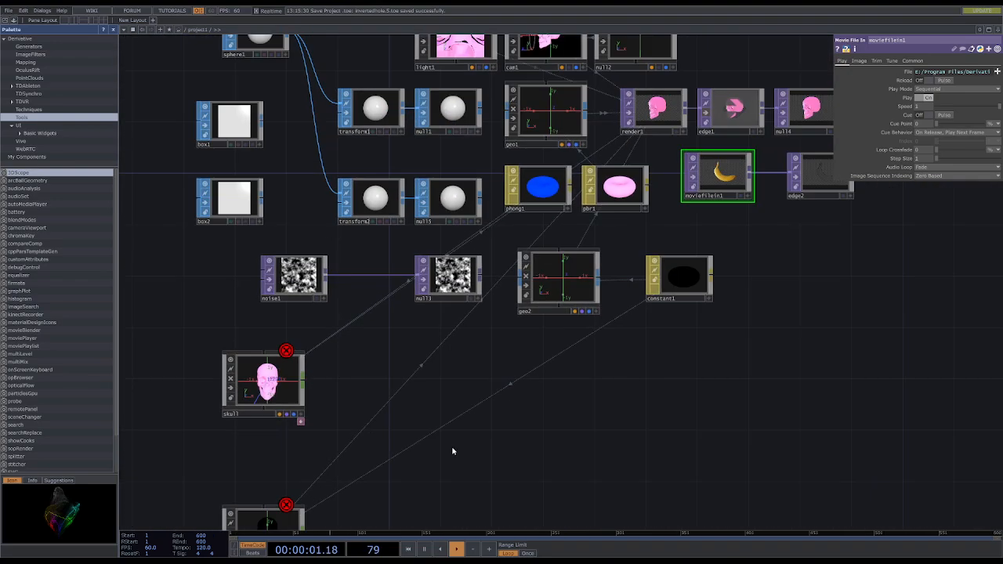
pyautogui.moveTo(452, 450); pyautogui.dragTo(473, 371)
pyautogui.scroll(5, 280, 471)
pyautogui.scroll(-7, 278, 470)
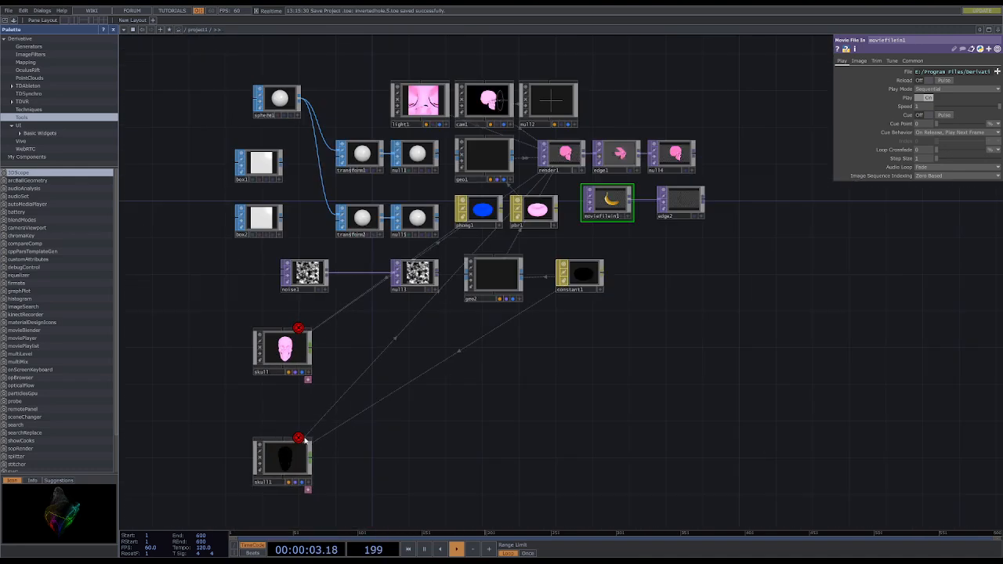
pyautogui.moveTo(423, 419); pyautogui.dragTo(434, 388)
pyautogui.scroll(5, 291, 327)
pyautogui.click(294, 316)
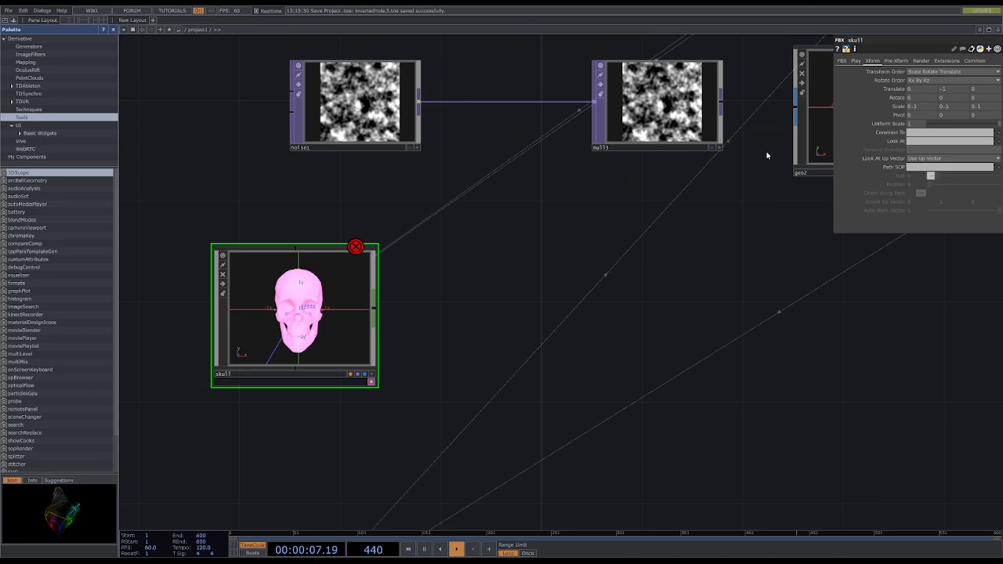
# Examine the transform scale of the black skull1 duplicate in comparison with the original skull
pyautogui.scroll(-5, 505, 221)
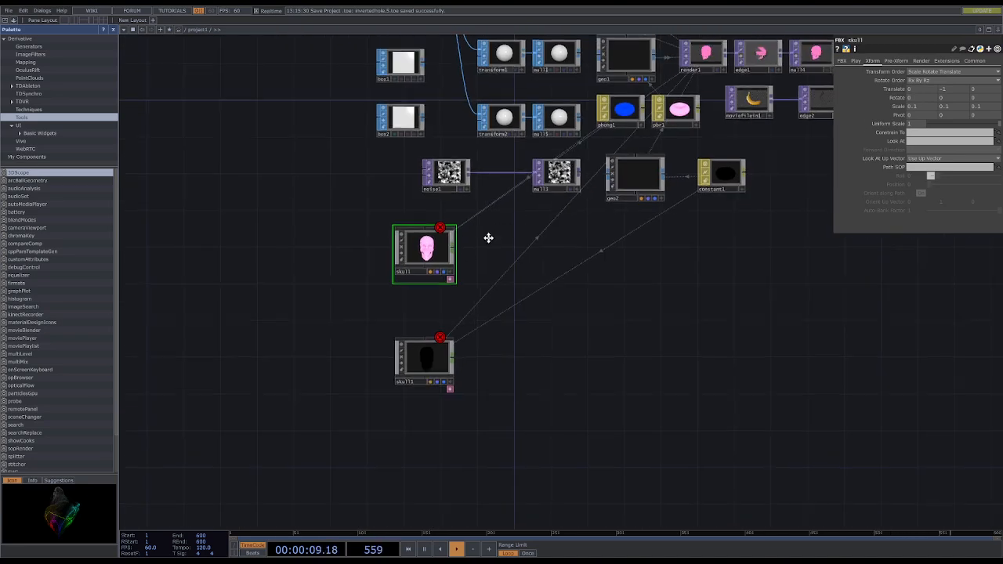
pyautogui.moveTo(489, 235); pyautogui.dragTo(468, 222)
pyautogui.scroll(-4, 555, 238)
pyautogui.scroll(5, 587, 164)
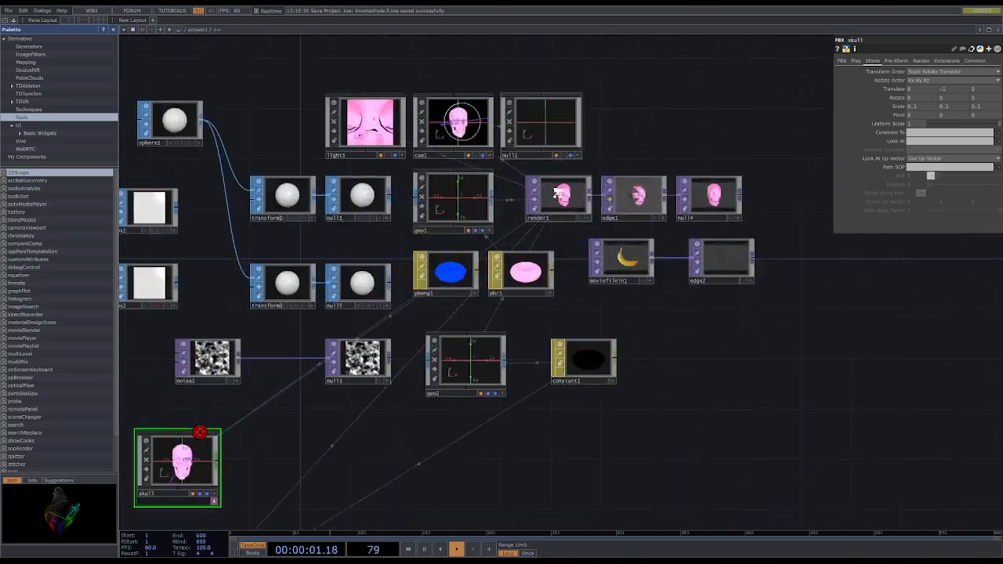
pyautogui.scroll(-4, 637, 273)
pyautogui.scroll(6, 590, 324)
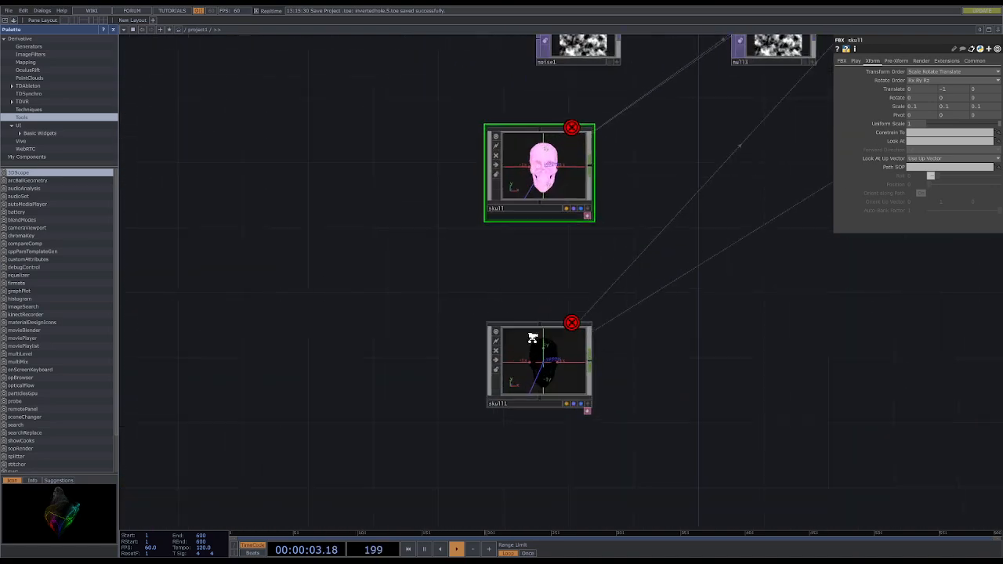
pyautogui.click(600, 362)
pyautogui.hscroll(3, 674, 353)
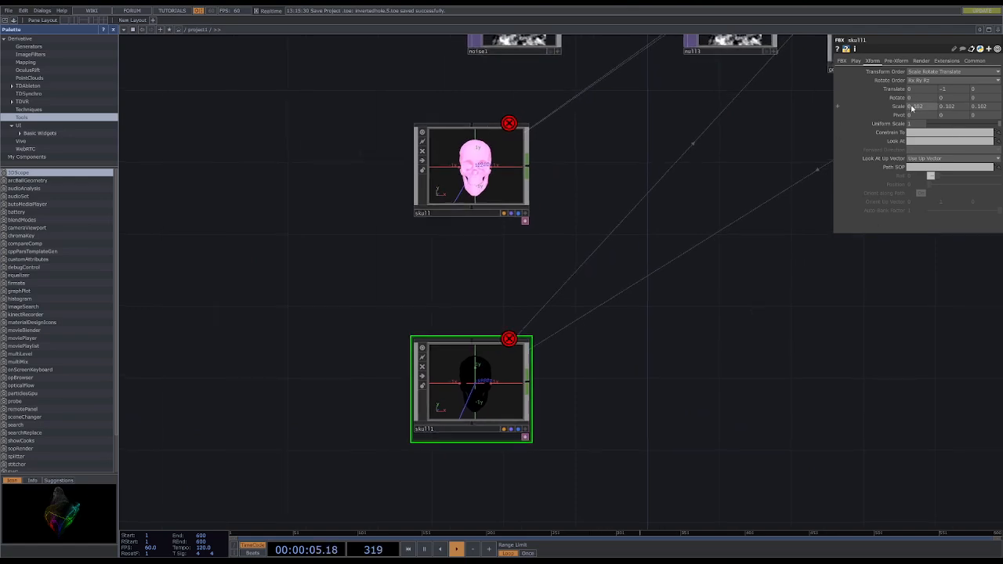
pyautogui.scroll(-5, 564, 257)
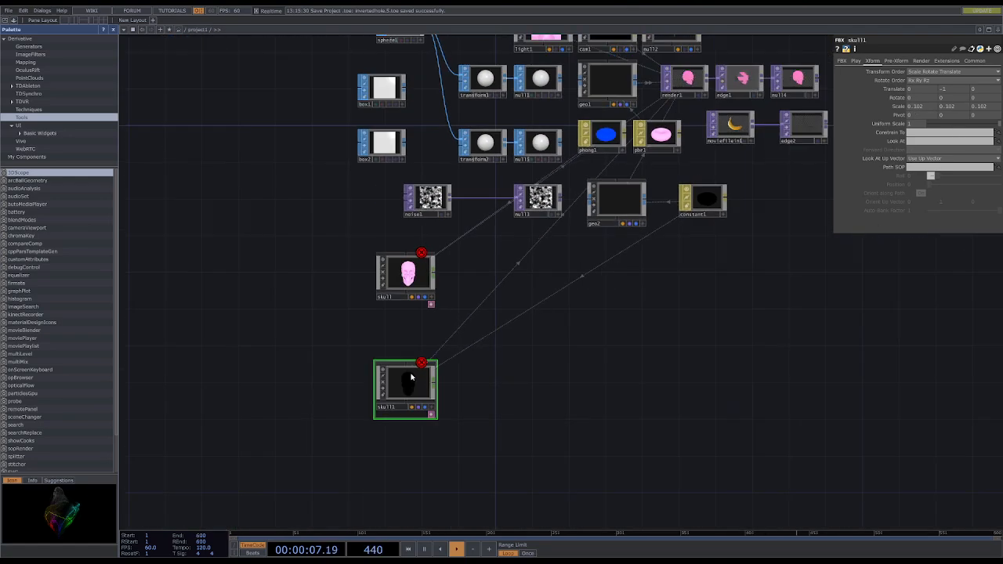
pyautogui.scroll(6, 641, 284)
pyautogui.scroll(-6, 641, 283)
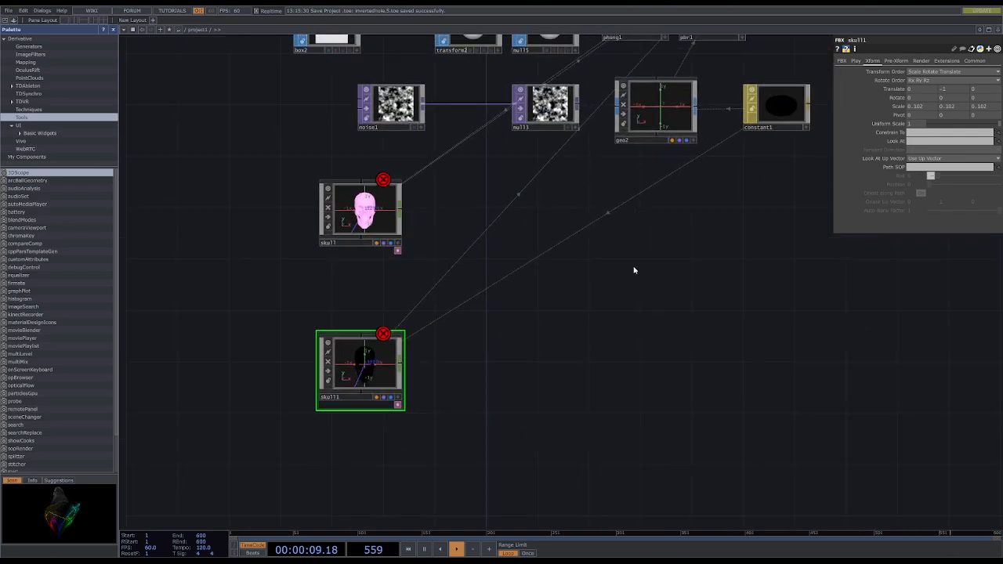
# Move the constant1 material node down beside the skull1 component
pyautogui.scroll(2, 692, 327)
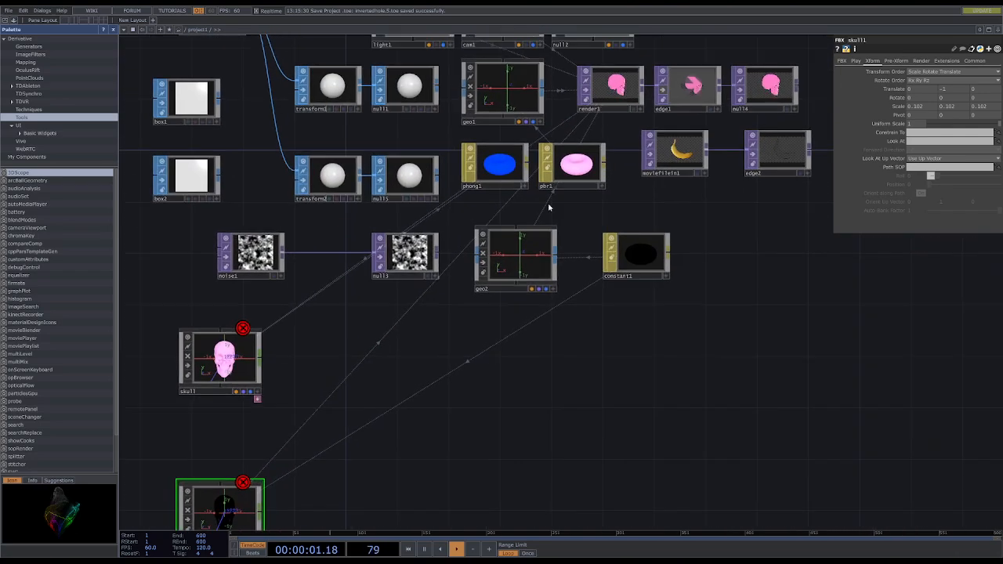
pyautogui.scroll(6, 583, 169)
pyautogui.scroll(-6, 576, 186)
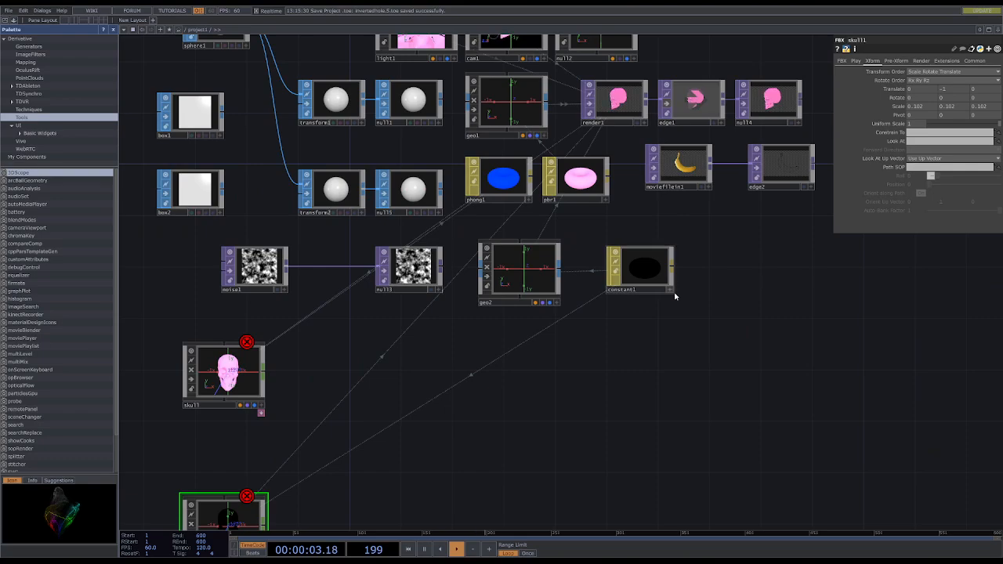
pyautogui.moveTo(679, 313); pyautogui.dragTo(677, 163)
pyautogui.moveTo(609, 236); pyautogui.dragTo(551, 302)
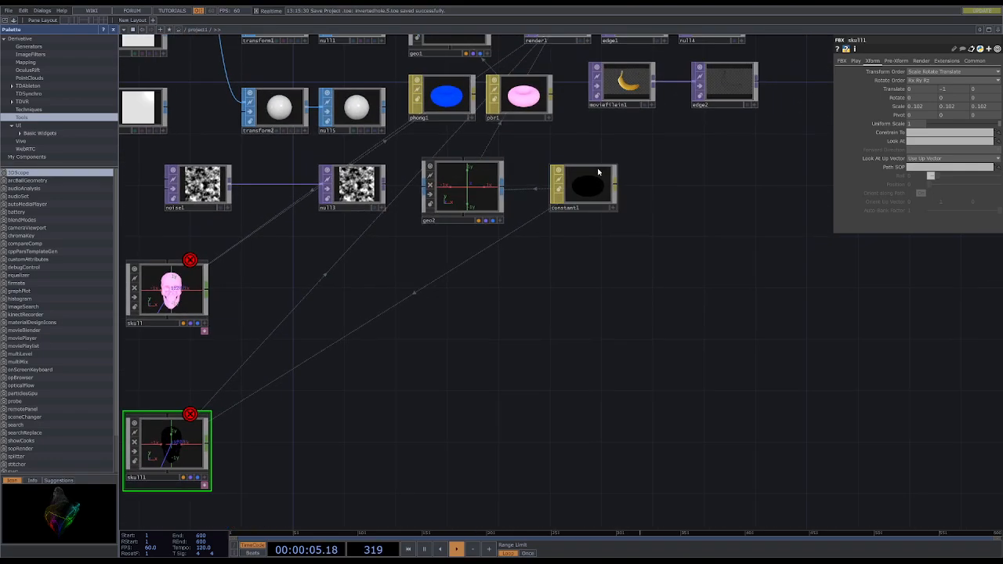
pyautogui.moveTo(598, 169); pyautogui.dragTo(365, 336)
pyautogui.moveTo(377, 389); pyautogui.dragTo(491, 284)
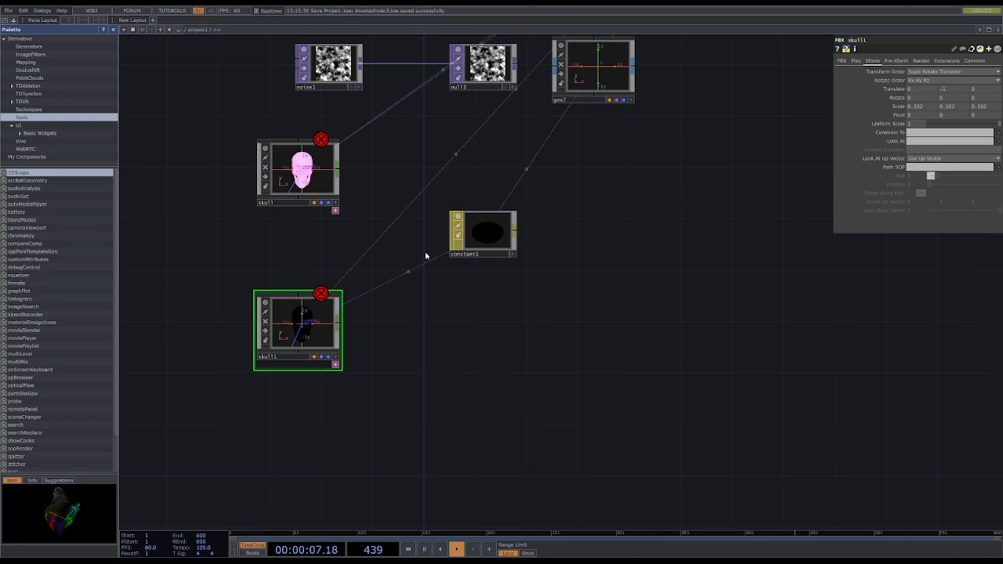
pyautogui.scroll(5, 482, 251)
pyautogui.scroll(-5, 580, 310)
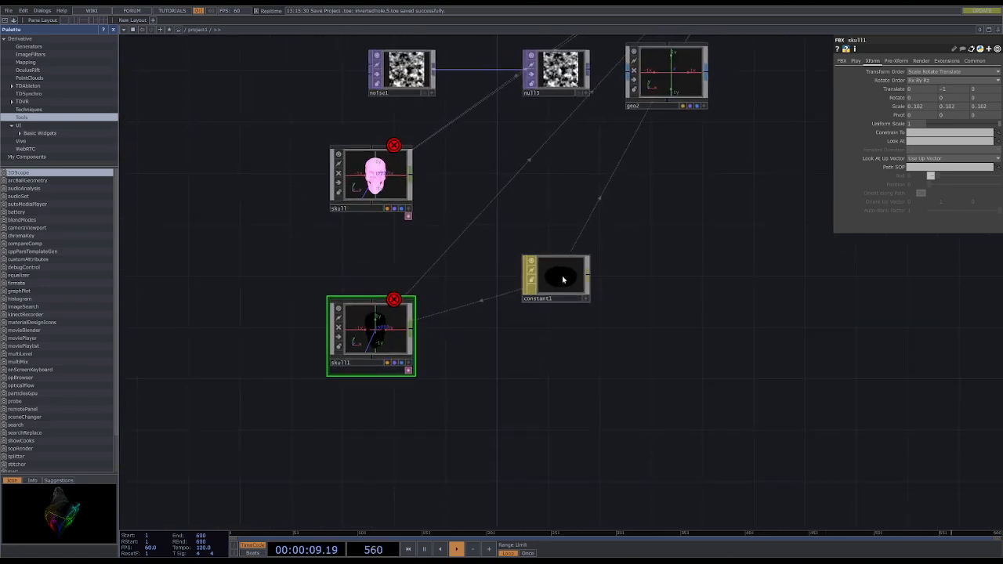
# Inspect the constant1 material's color, then its common settings for blending, cull face and polygon depth offset
pyautogui.click(567, 276)
pyautogui.click(844, 61)
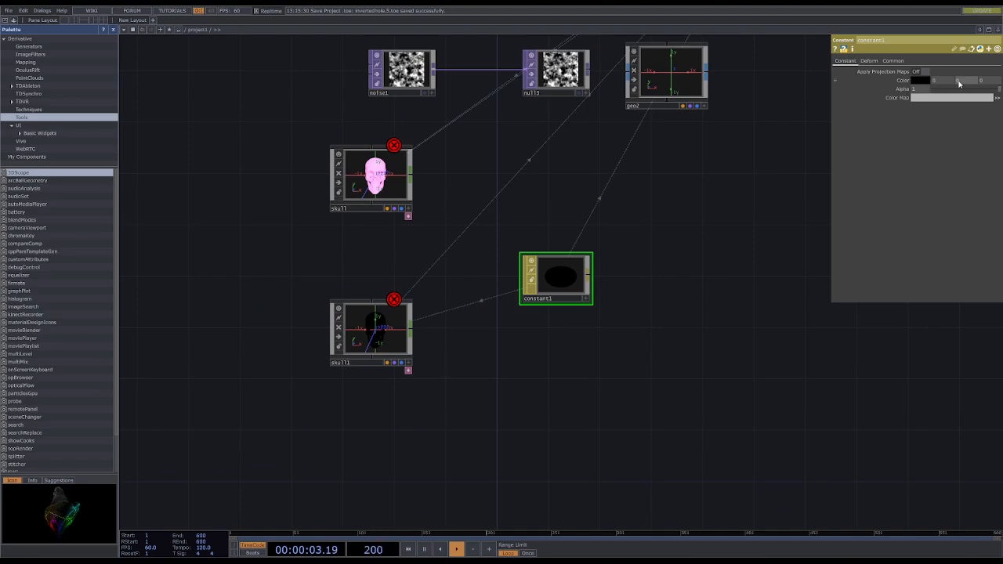
pyautogui.click(890, 61)
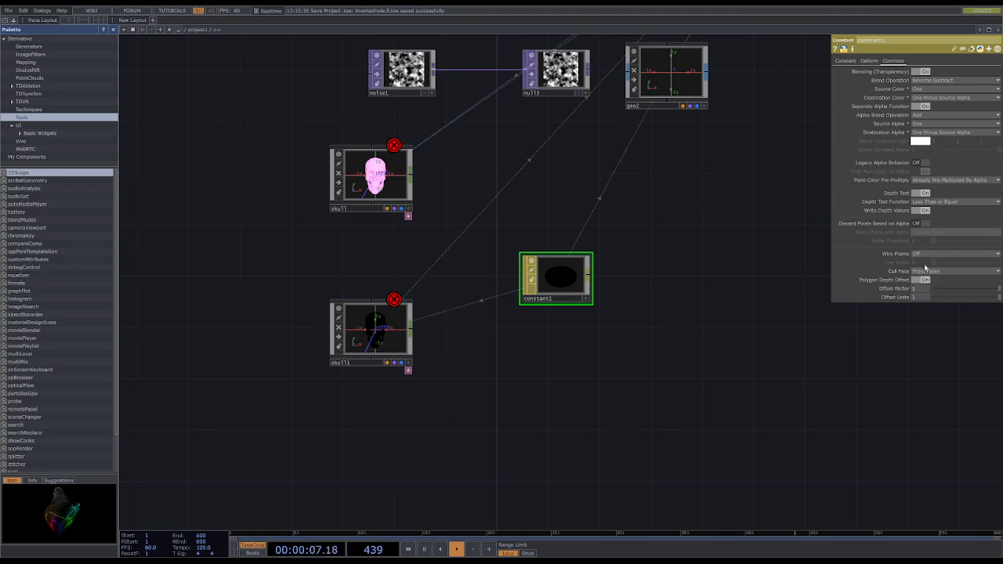
# Examine the outlined skull render in null4 up close, along with the surrounding render, light and camera nodes
pyautogui.scroll(-5, 728, 205)
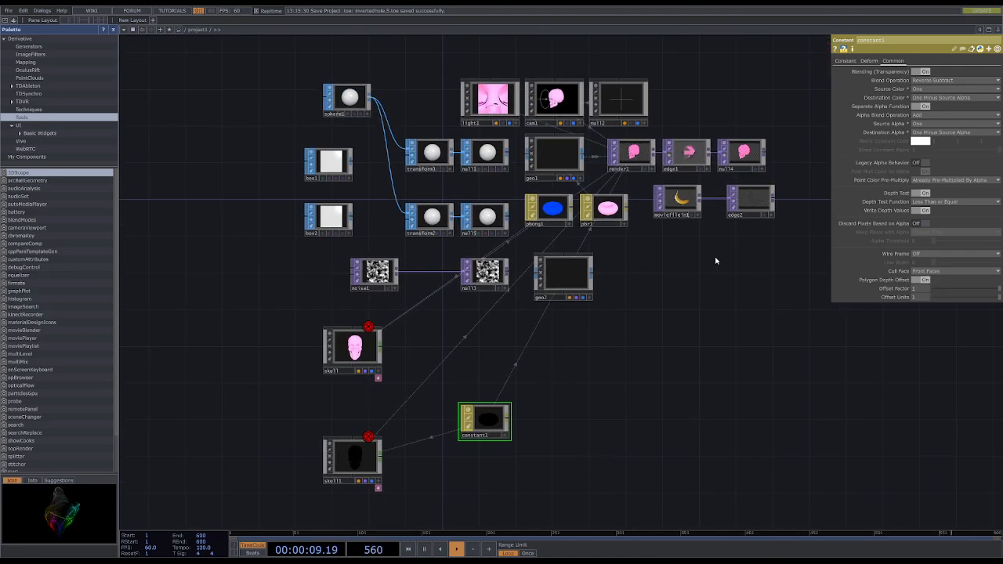
pyautogui.scroll(12, 728, 149)
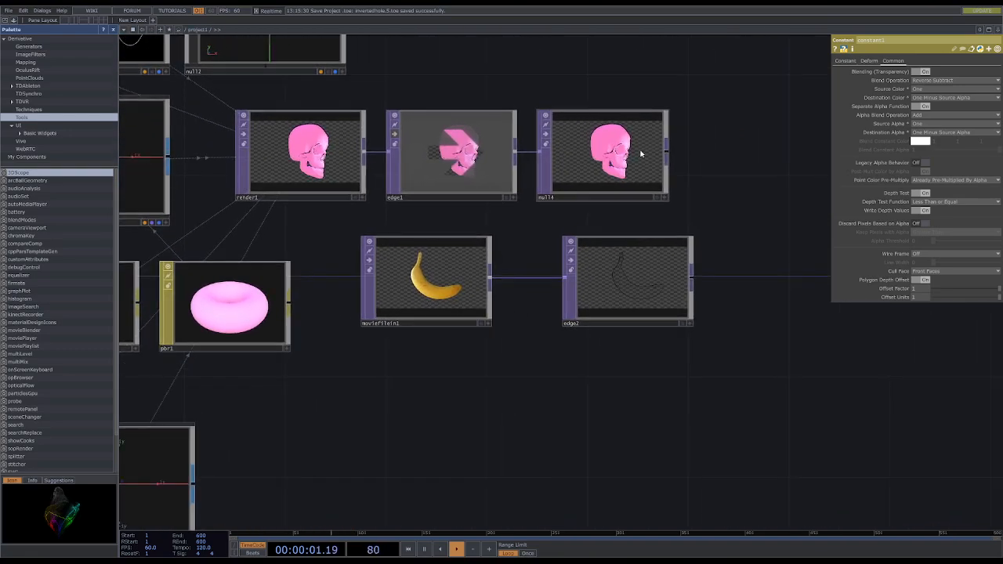
pyautogui.scroll(-3, 570, 147)
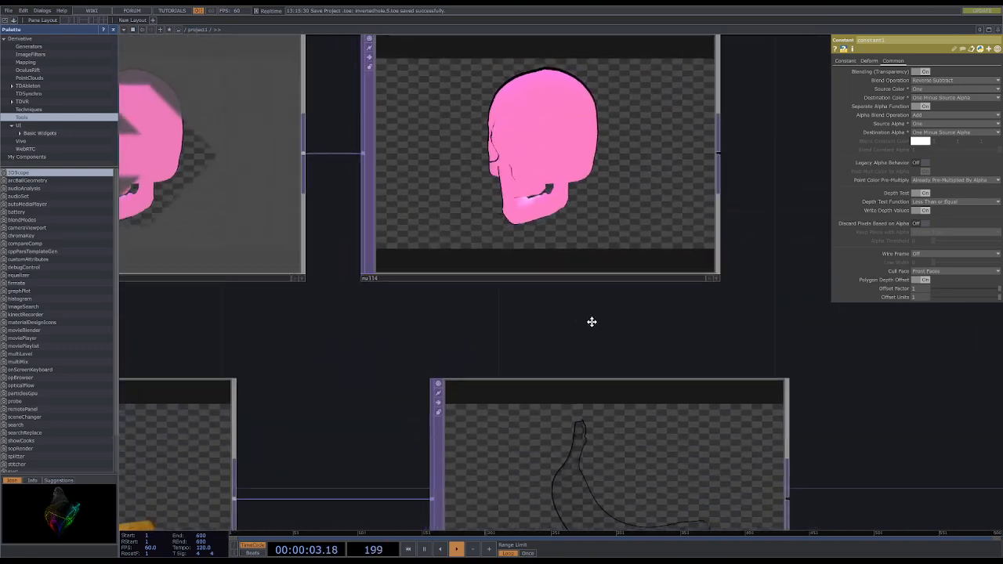
pyautogui.scroll(4, 642, 173)
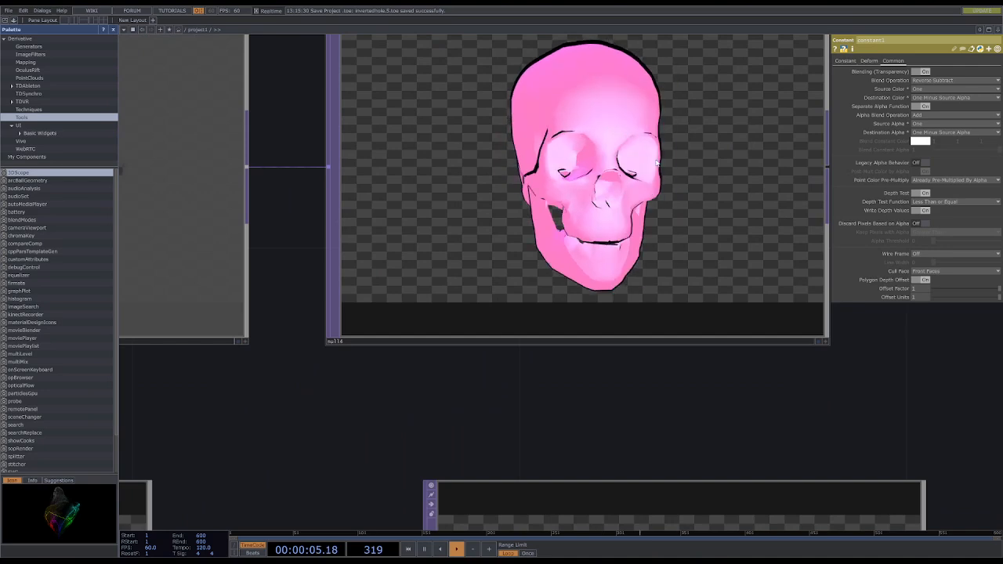
pyautogui.scroll(-2, 627, 161)
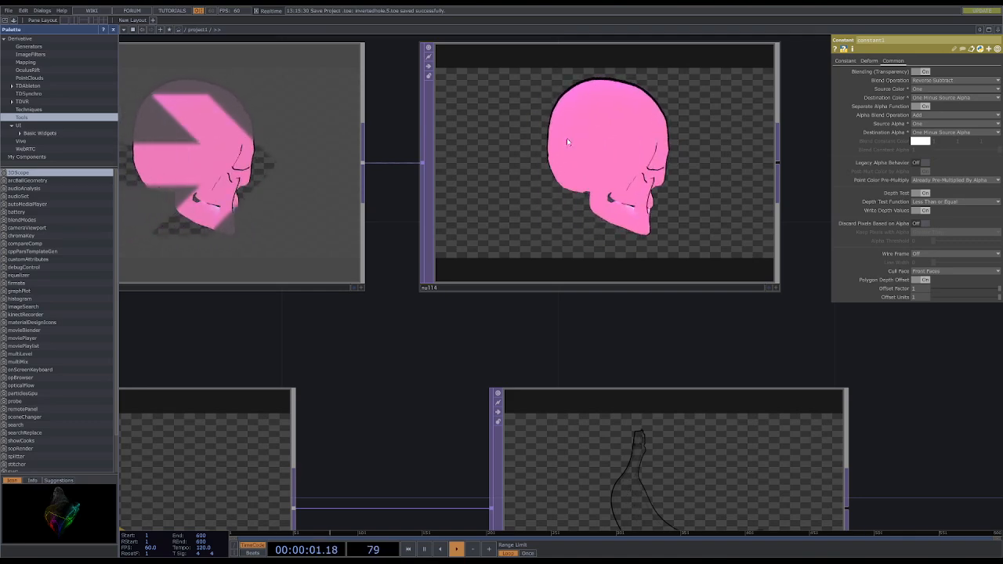
pyautogui.scroll(-3, 566, 138)
pyautogui.scroll(-5, 571, 255)
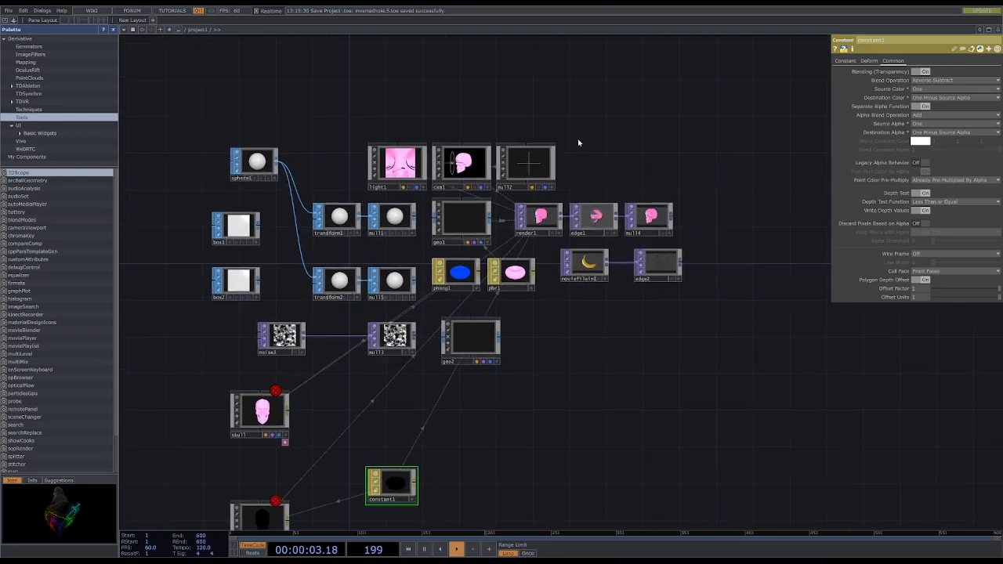
pyautogui.scroll(5, 463, 168)
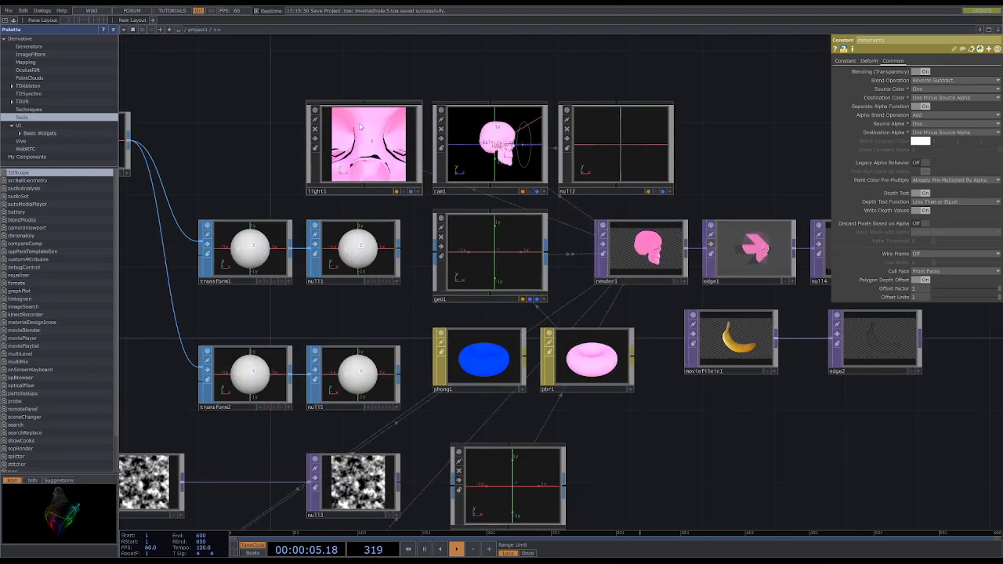
# Toggle light1's distance attenuation off and back on, and try varying its attenuation end while checking the skull in null4
pyautogui.click(364, 145)
pyautogui.moveTo(686, 152); pyautogui.dragTo(520, 95)
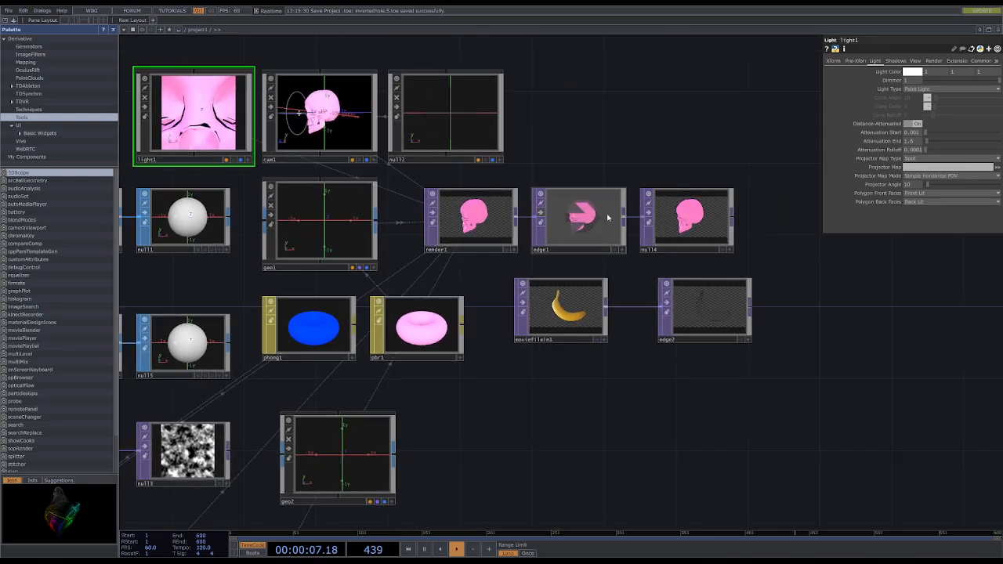
pyautogui.scroll(6, 690, 269)
pyautogui.moveTo(641, 332); pyautogui.dragTo(392, 310)
pyautogui.scroll(3, 737, 199)
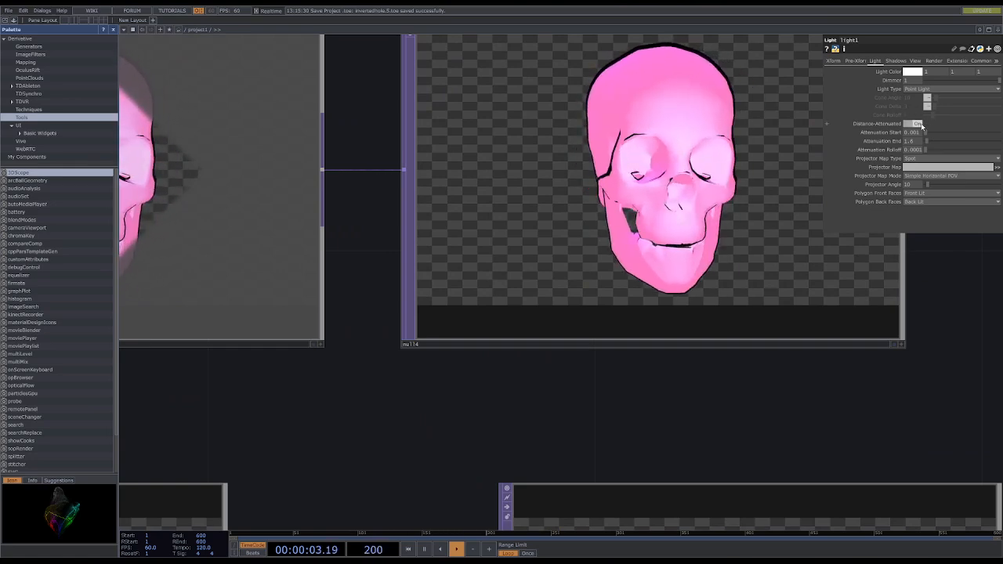
pyautogui.click(918, 125)
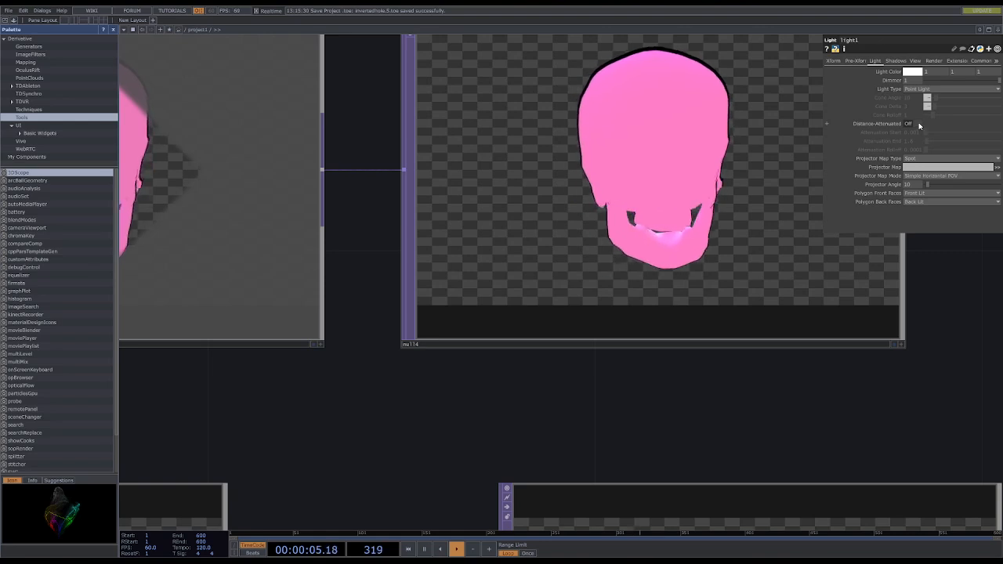
pyautogui.click(917, 124)
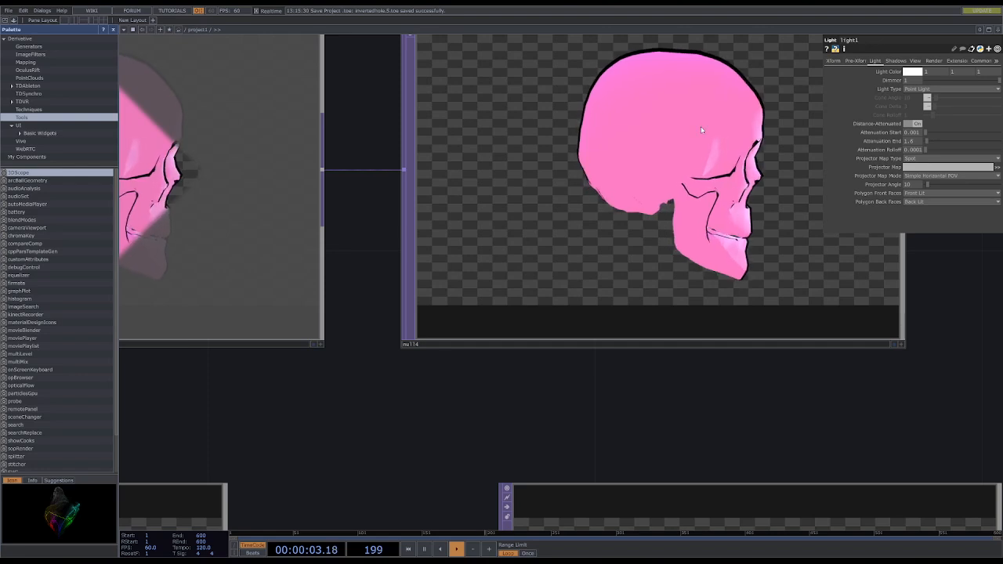
pyautogui.moveTo(927, 141)
pyautogui.mouseDown()
pyautogui.moveTo(942, 140)
pyautogui.moveTo(927, 139)
pyautogui.mouseUp()
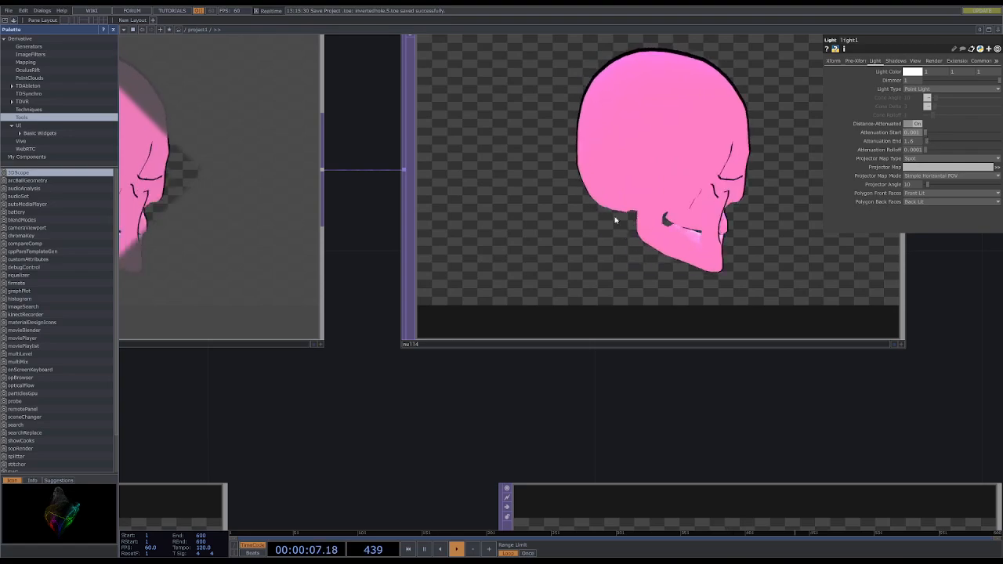
# Stop the turning of cam1 by switching its Y pre-transform rotation from the expression to a constant value
pyautogui.scroll(-2, 604, 218)
pyautogui.scroll(-5, 605, 218)
pyautogui.scroll(3, 593, 217)
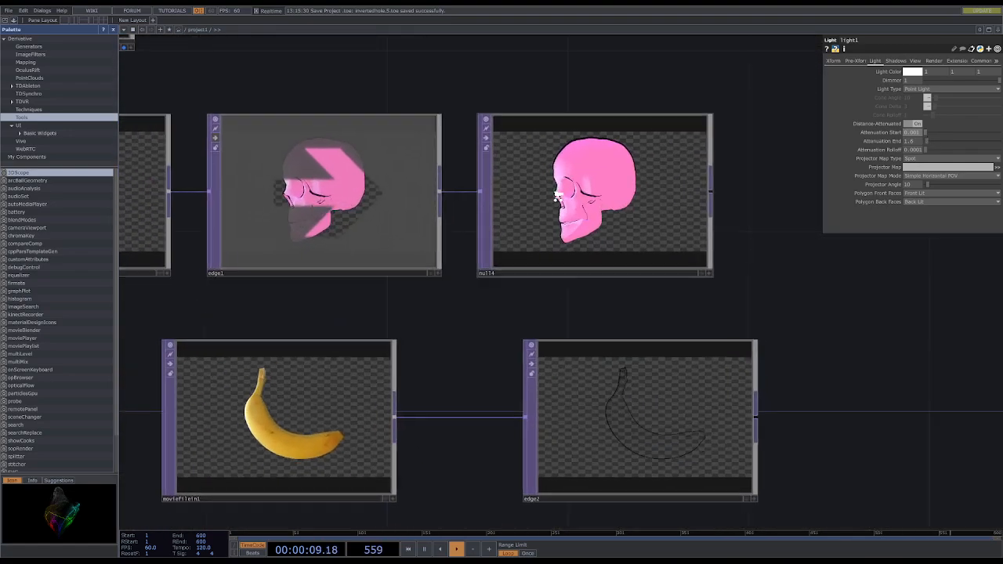
pyautogui.scroll(-4, 558, 198)
pyautogui.click(210, 93)
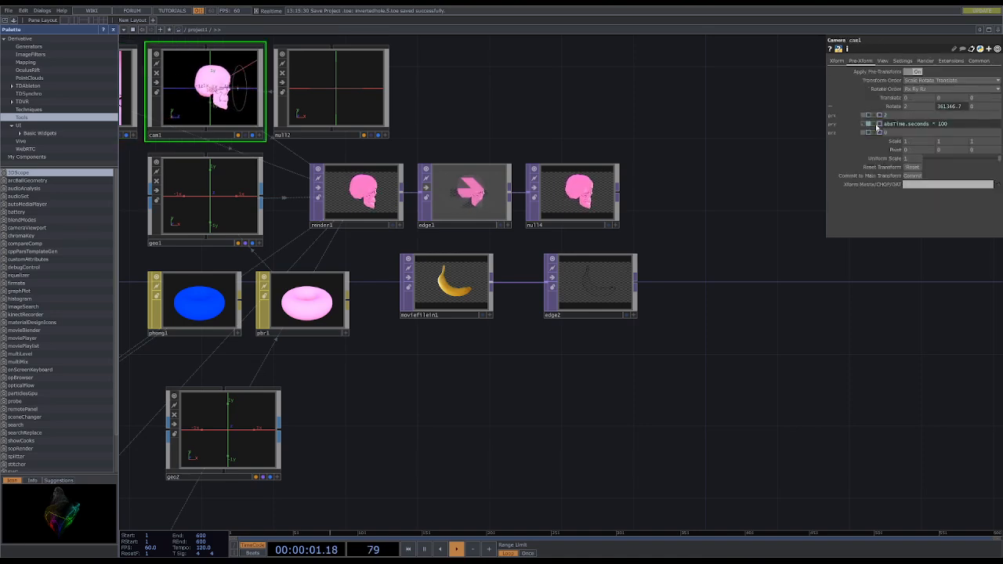
pyautogui.scroll(5, 577, 211)
pyautogui.scroll(-8, 577, 212)
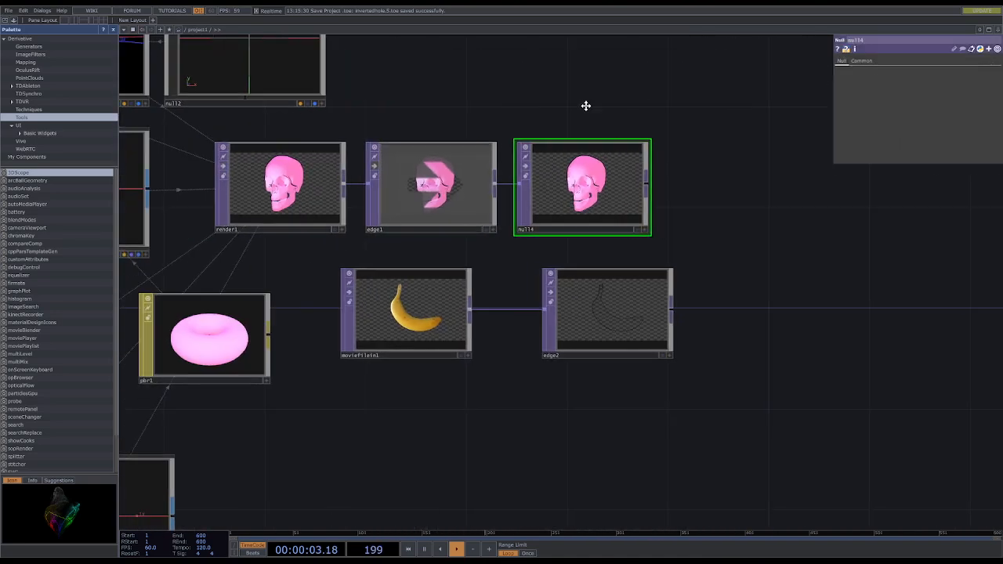
# Lower light1's attenuation end to 1.1 and try different attenuation rolloff values while checking the skull in null4
pyautogui.click(202, 82)
pyautogui.moveTo(530, 173); pyautogui.dragTo(753, 178)
pyautogui.scroll(2, 496, 194)
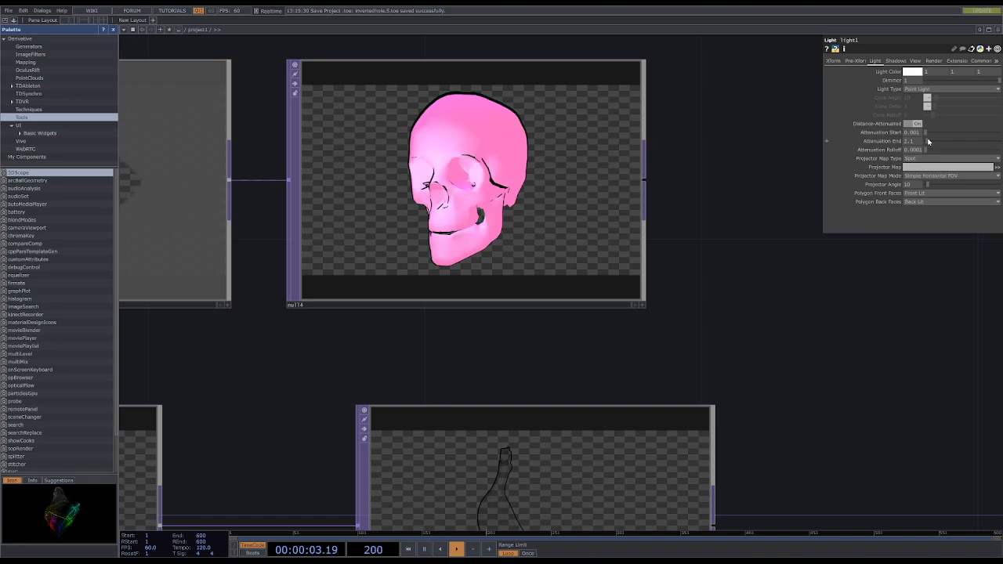
pyautogui.moveTo(931, 138); pyautogui.dragTo(922, 147)
pyautogui.scroll(6, 356, 200)
pyautogui.scroll(-4, 384, 199)
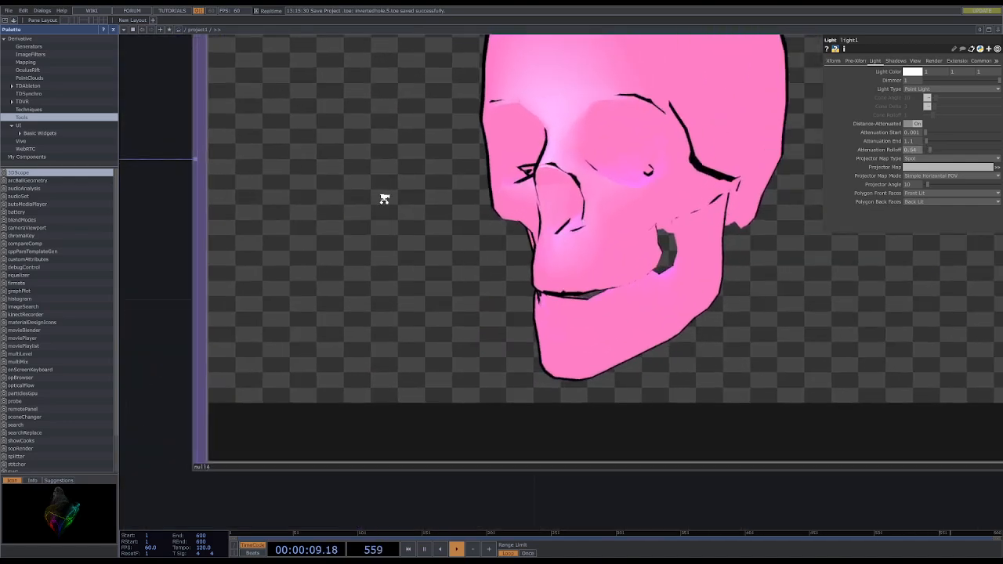
pyautogui.moveTo(925, 141); pyautogui.dragTo(929, 142)
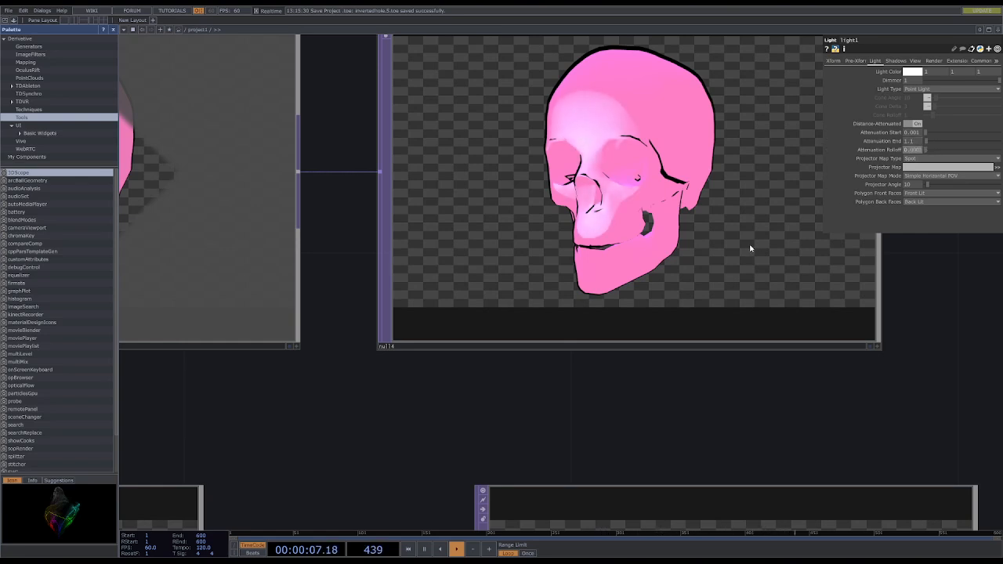
# Undo the recent attenuation end and rolloff changes on light1
pyautogui.hotkey('ctrl', 'z')
pyautogui.hotkey('ctrl', 'z')
pyautogui.hotkey('ctrl', 'z')
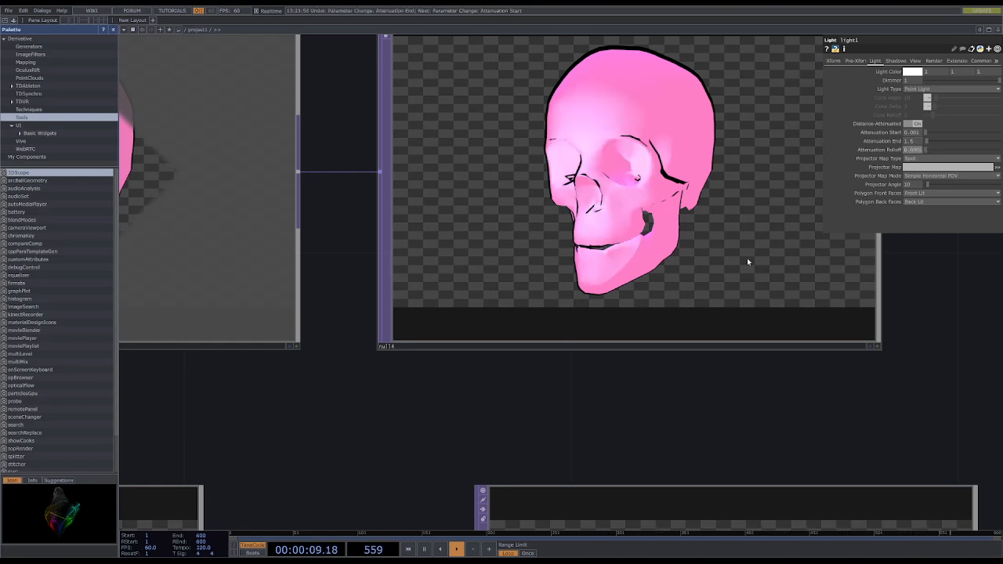
# Switch cam1's Y pre-transform rotation back to the expression absTime.seconds * 100 and view the skull in null4
pyautogui.scroll(-4, 584, 225)
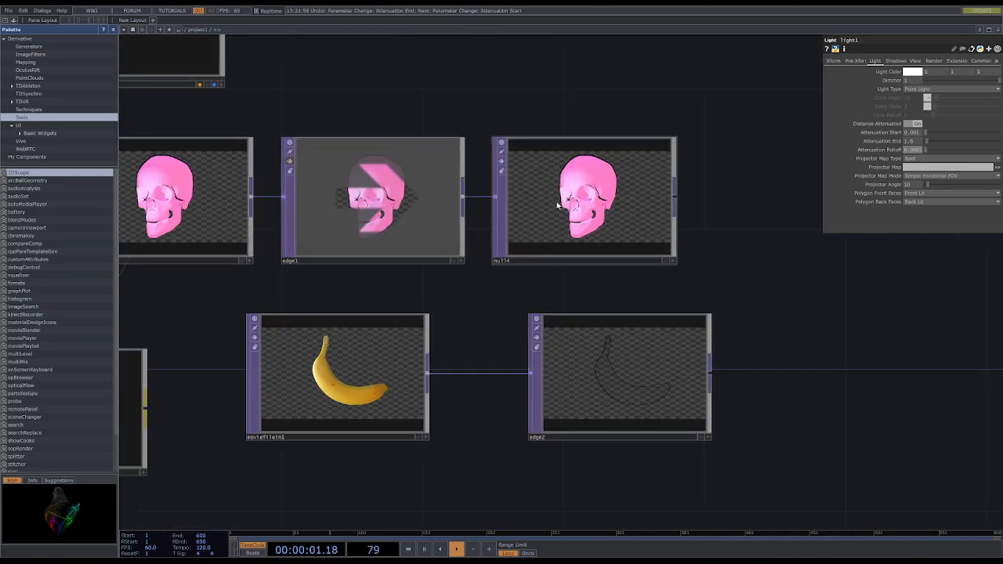
pyautogui.scroll(-5, 564, 188)
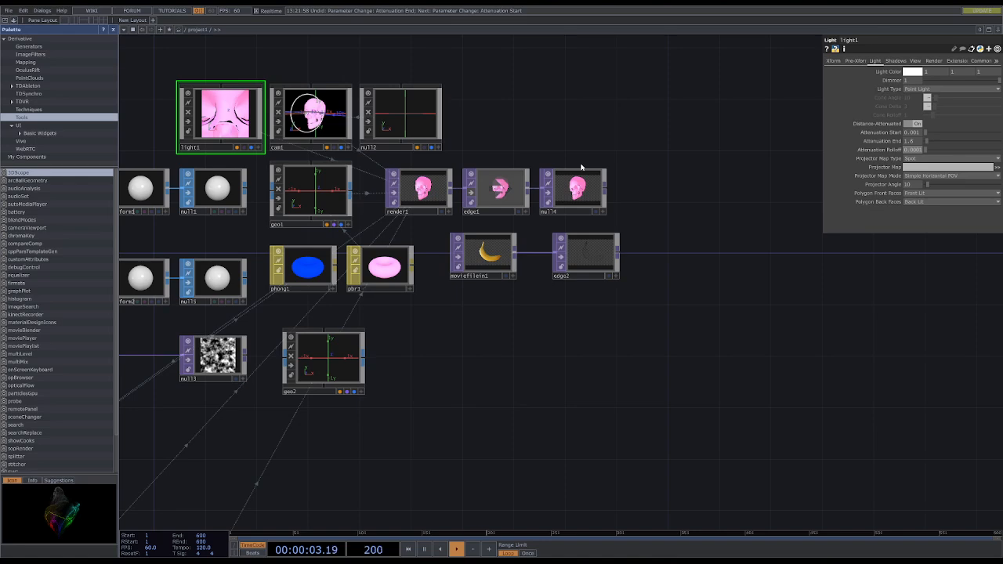
pyautogui.scroll(8, 541, 164)
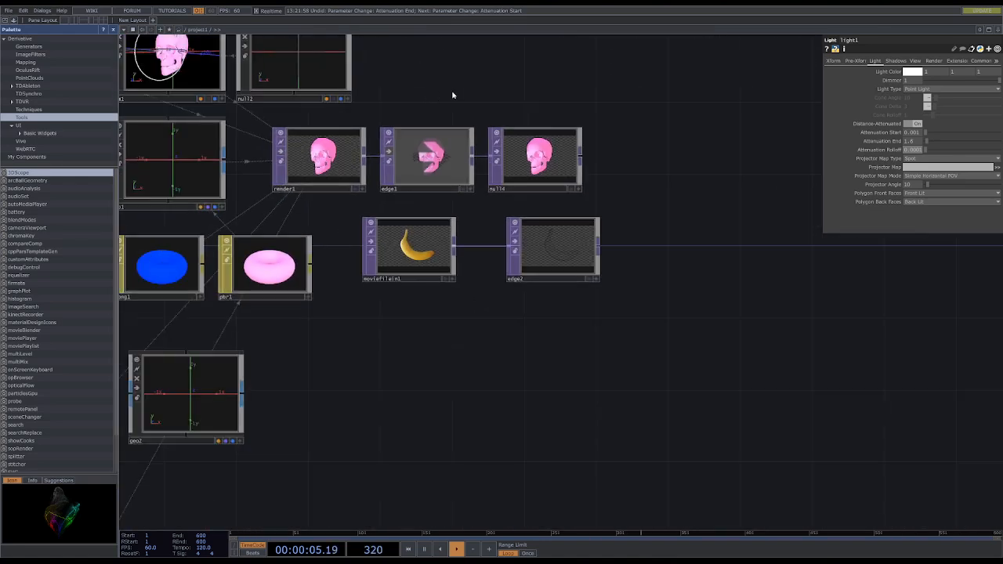
pyautogui.moveTo(452, 95); pyautogui.dragTo(546, 103)
pyautogui.click(267, 86)
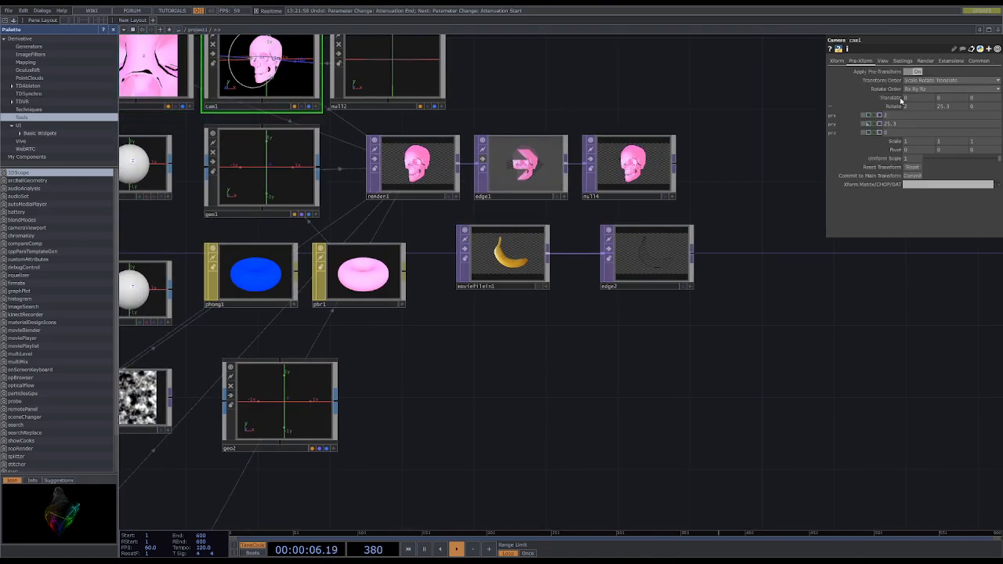
pyautogui.click(868, 124)
pyautogui.scroll(8, 683, 136)
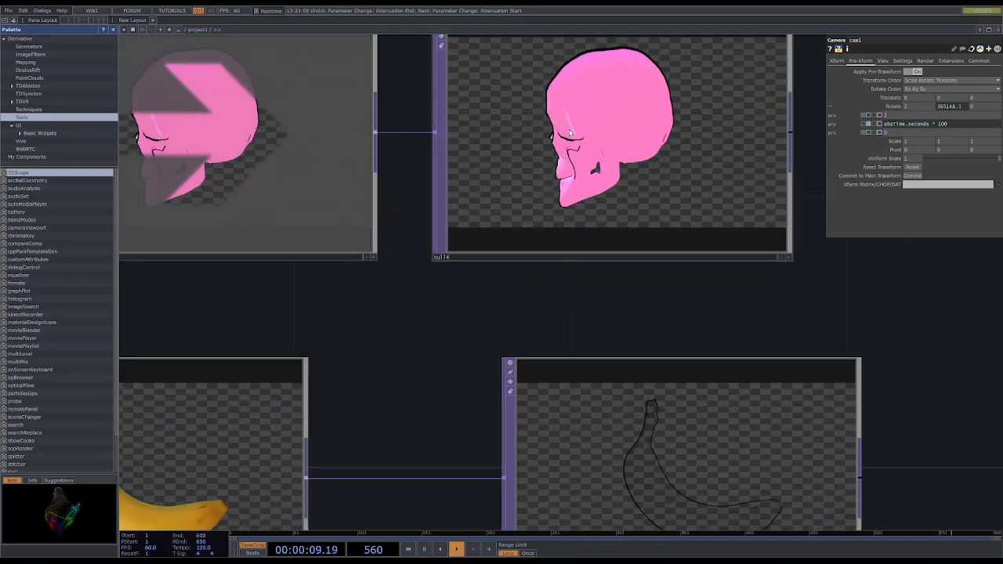
pyautogui.scroll(3, 662, 137)
pyautogui.scroll(-10, 663, 134)
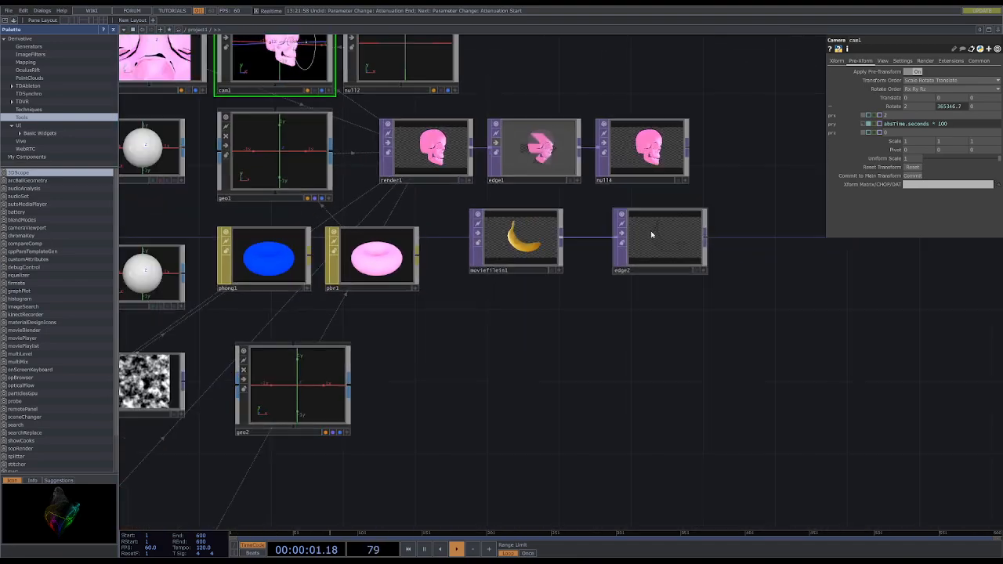
# Move the banana moviefilein1 and edge2 nodes together further down, away from the skull render chain
pyautogui.moveTo(575, 250); pyautogui.dragTo(473, 211)
pyautogui.moveTo(399, 157); pyautogui.dragTo(544, 220, button='right')
pyautogui.moveTo(431, 205); pyautogui.dragTo(486, 260)
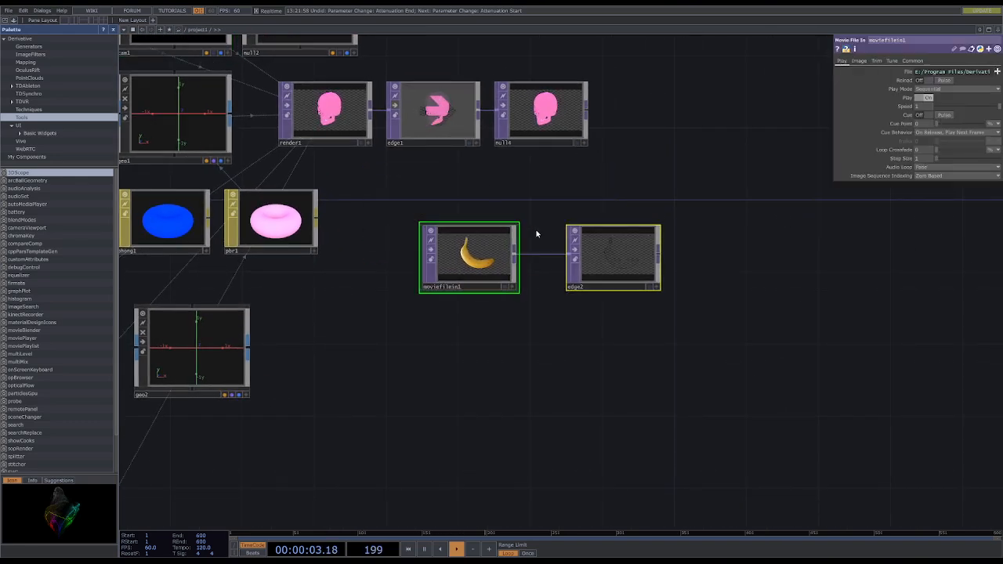
pyautogui.scroll(5, 425, 111)
pyautogui.scroll(-6, 546, 241)
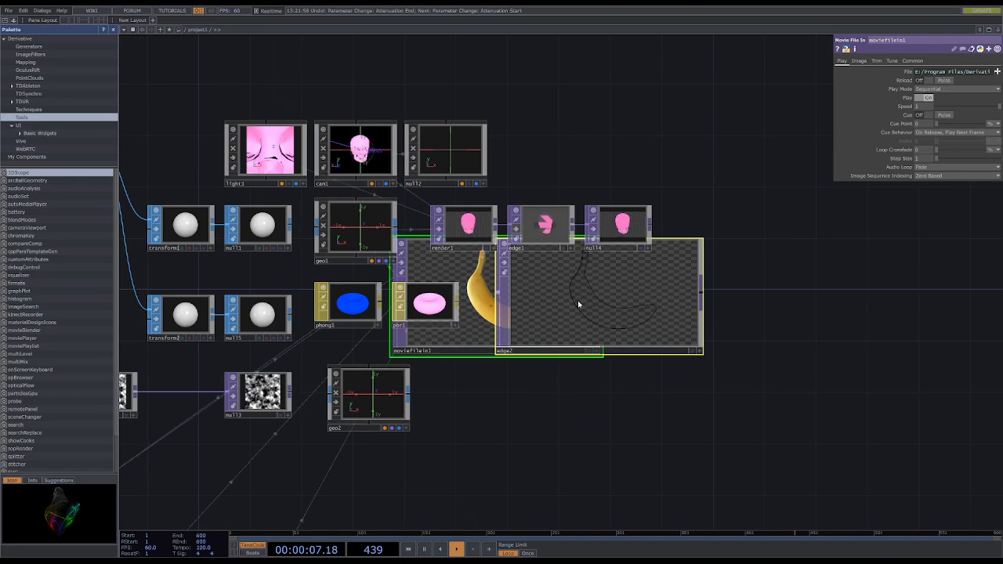
pyautogui.hotkey('ctrl', 'z')
# Examine the black banana outline in edge2 up close, including the faint lines inside the shape
pyautogui.scroll(10, 586, 337)
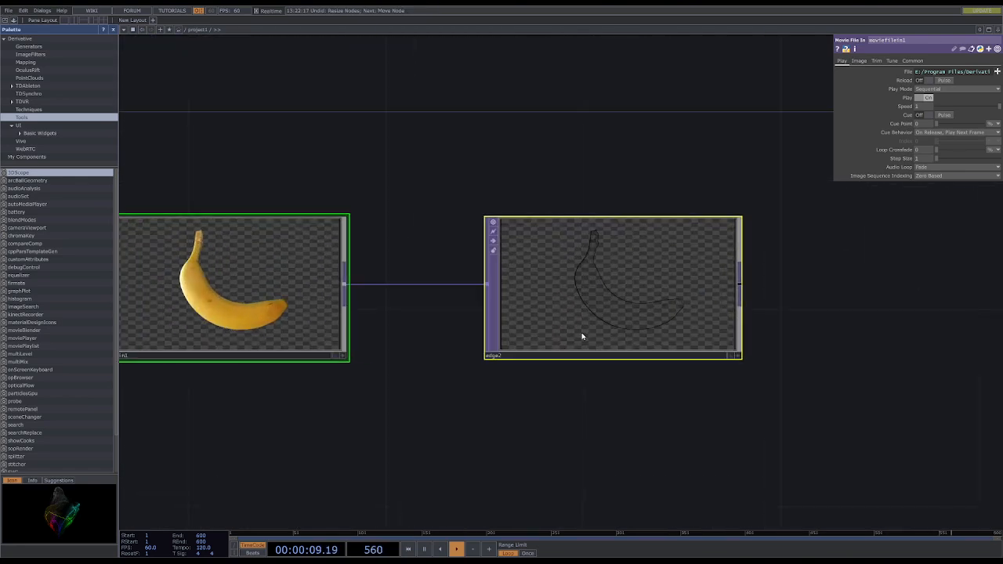
pyautogui.scroll(3, 517, 204)
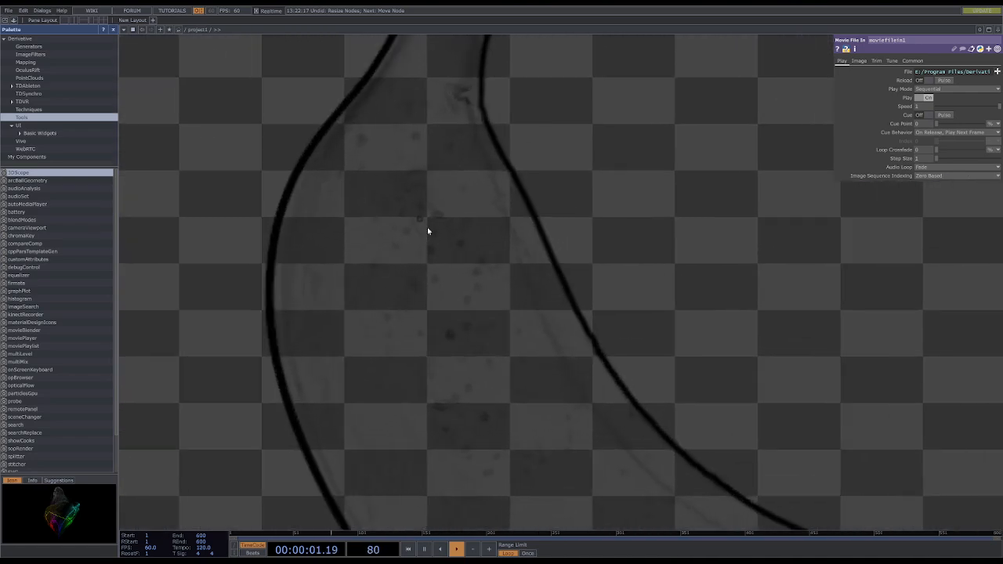
pyautogui.scroll(-2, 484, 295)
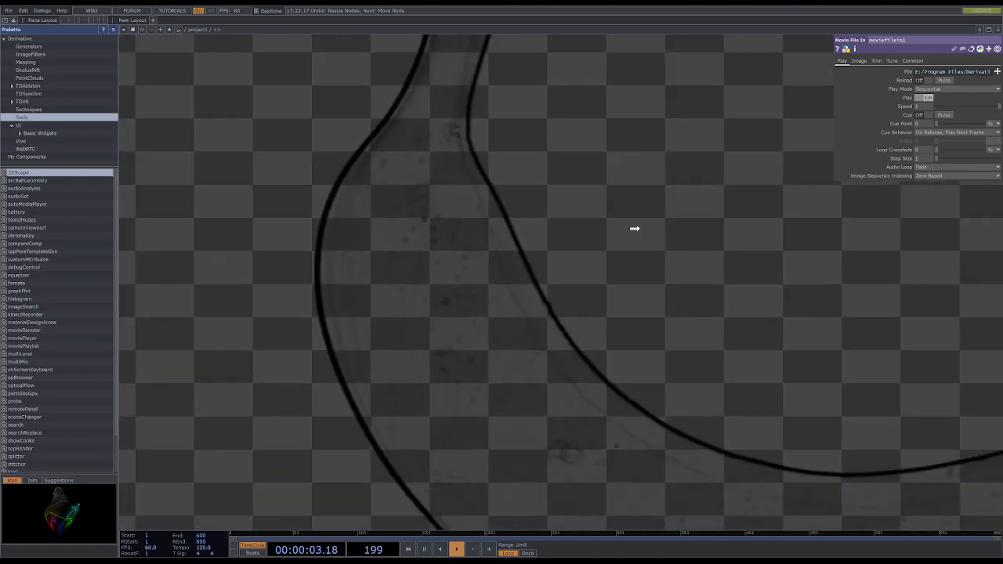
pyautogui.scroll(-6, 635, 228)
pyautogui.middleClick(635, 197)
pyautogui.scroll(8, 632, 215)
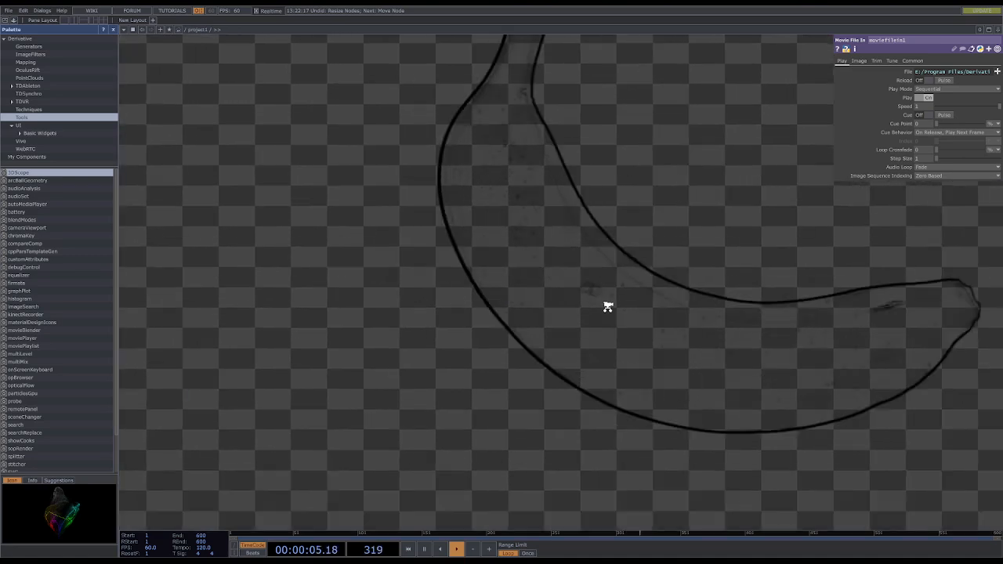
pyautogui.scroll(4, 608, 307)
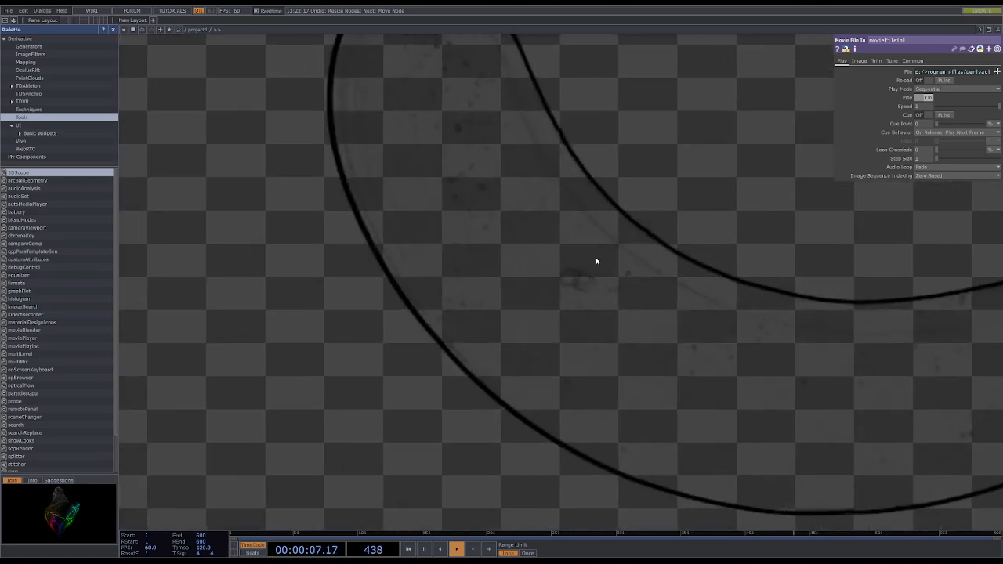
pyautogui.scroll(-16, 599, 256)
# Turn off the bypass on edge1 so its edge effect is applied to the skull render
pyautogui.moveTo(601, 203); pyautogui.dragTo(715, 267)
pyautogui.scroll(3, 510, 146)
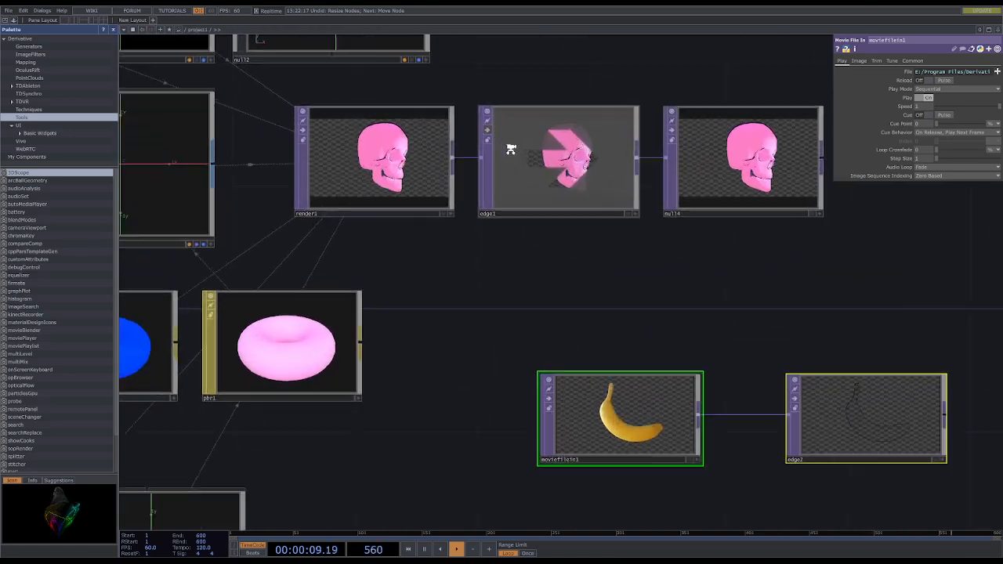
pyautogui.moveTo(716, 303); pyautogui.dragTo(654, 326)
pyautogui.scroll(5, 612, 249)
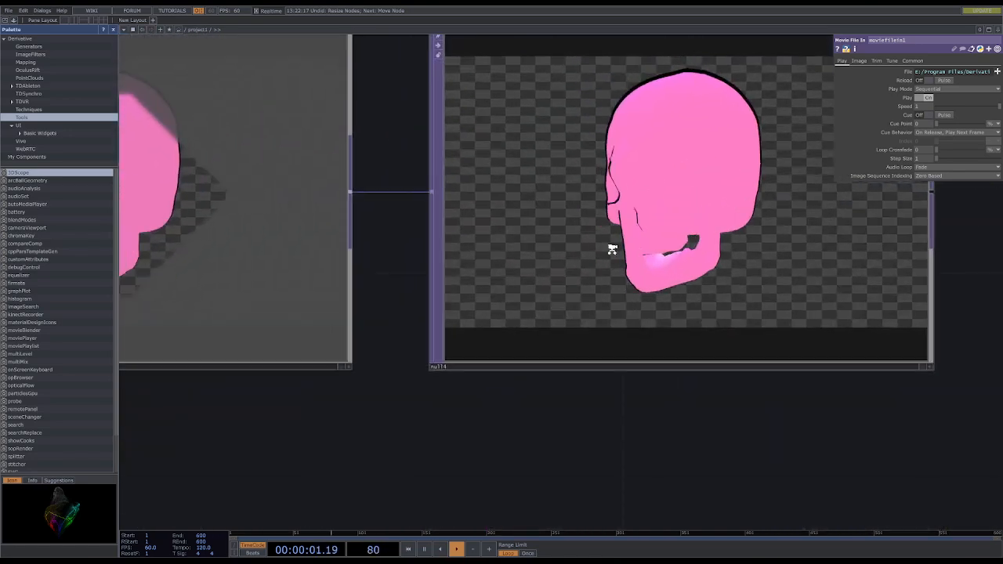
pyautogui.scroll(-8, 612, 250)
pyautogui.scroll(4, 415, 206)
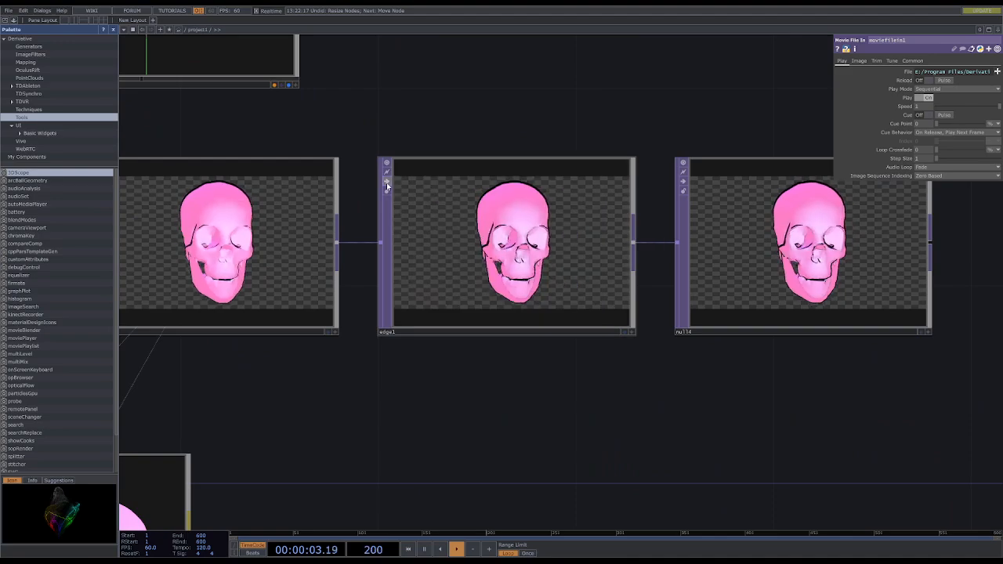
# Examine the rotating skull in null4 with edge1 active, comparing its line work around the silhouette and inner contours
pyautogui.scroll(-2, 509, 290)
pyautogui.scroll(8, 750, 262)
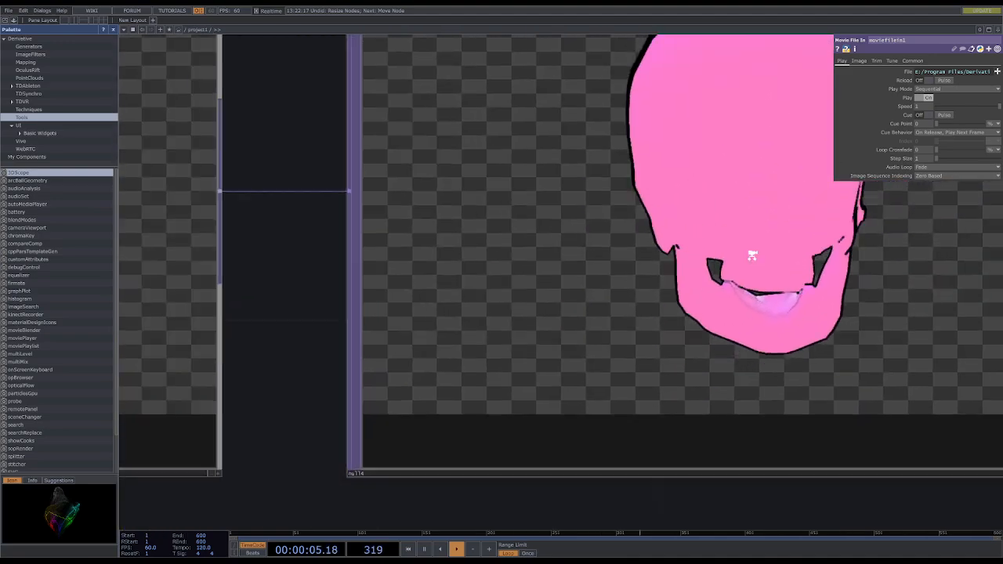
pyautogui.scroll(-4, 753, 255)
pyautogui.moveTo(777, 383); pyautogui.dragTo(687, 394)
pyautogui.scroll(3, 705, 243)
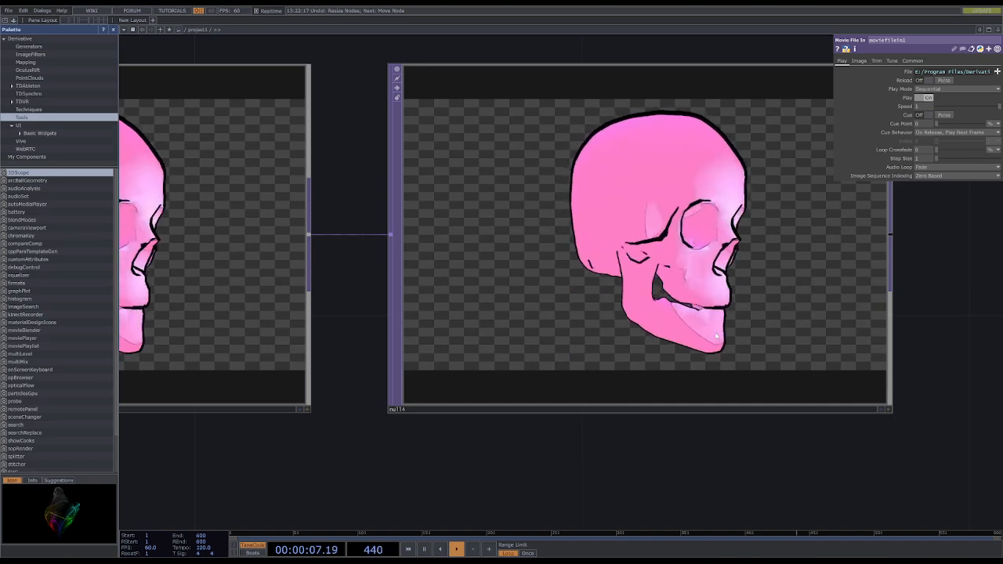
pyautogui.scroll(-5, 558, 331)
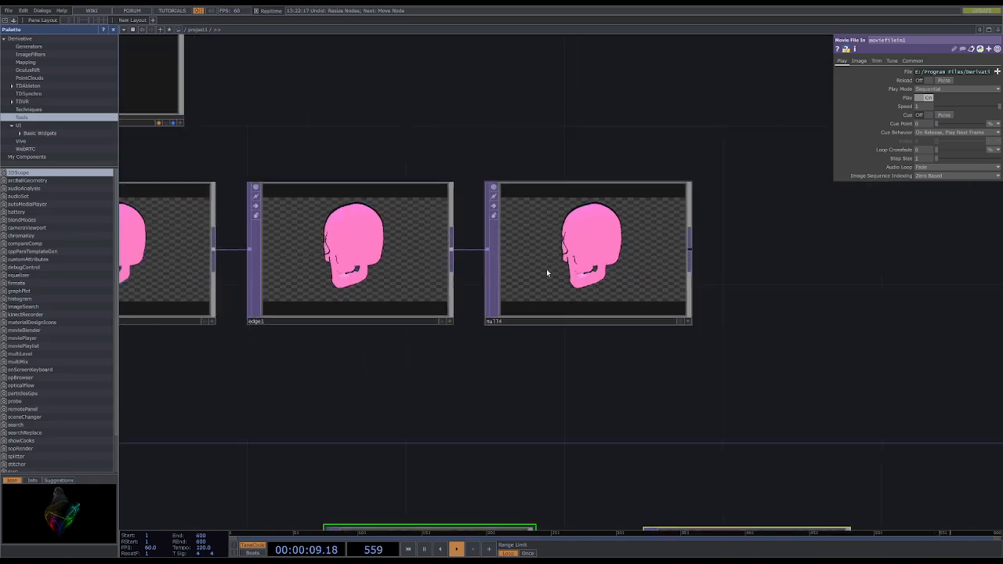
pyautogui.scroll(5, 586, 263)
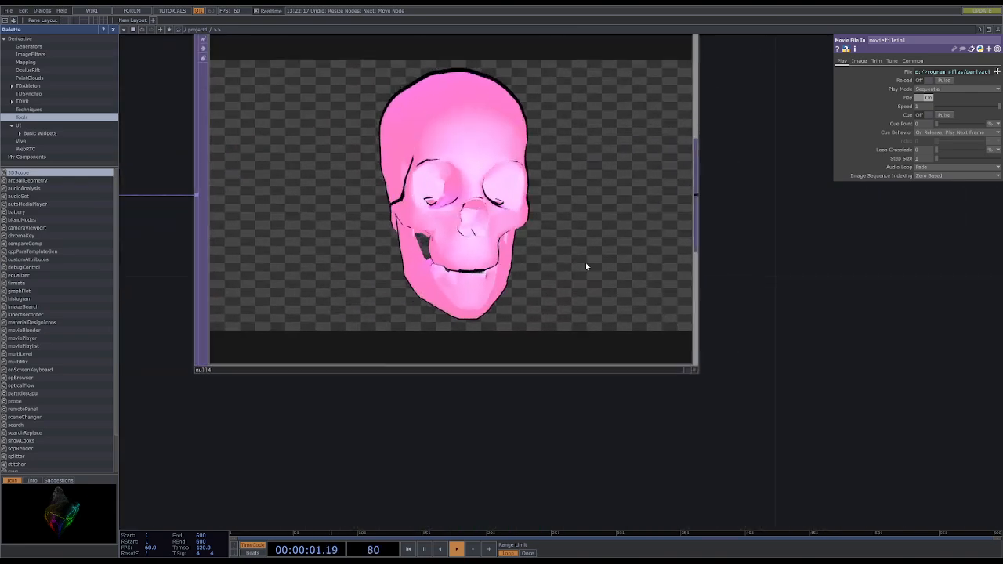
# Bypass edge1 again and inspect the inverted hull outline alone on the skull in null4
pyautogui.scroll(-6, 554, 257)
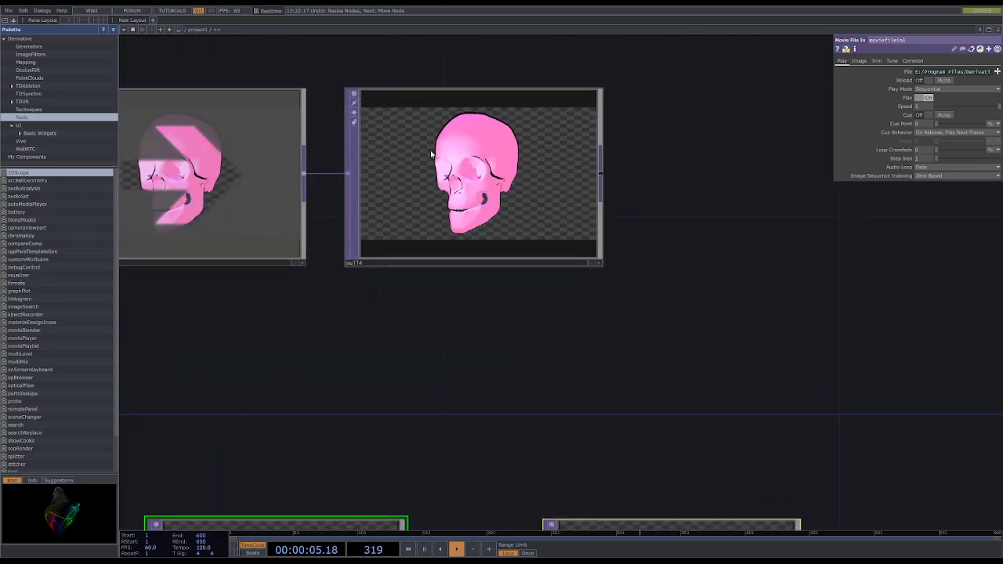
pyautogui.scroll(-5, 485, 256)
pyautogui.moveTo(485, 256); pyautogui.dragTo(598, 284)
pyautogui.scroll(6, 612, 209)
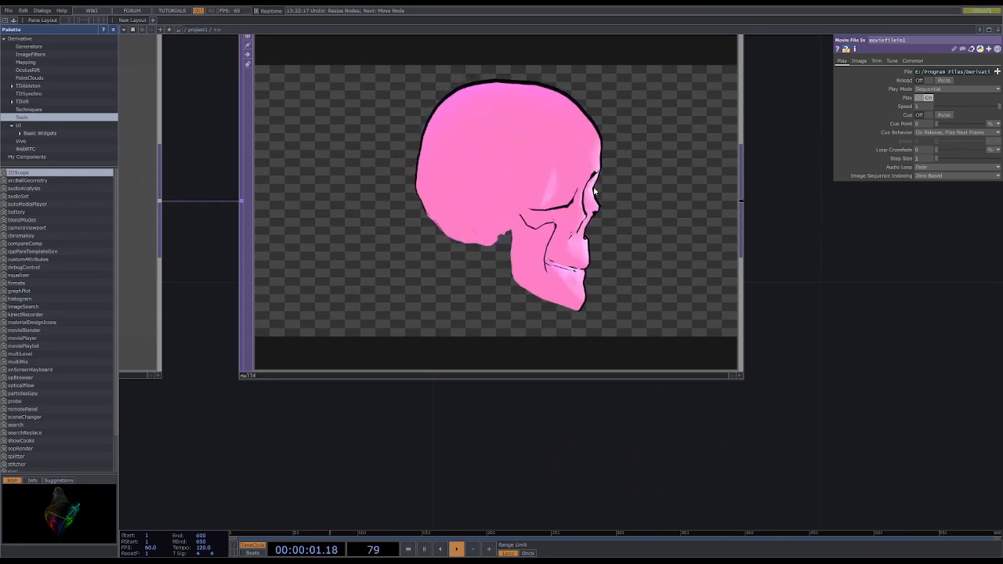
pyautogui.scroll(-6, 585, 185)
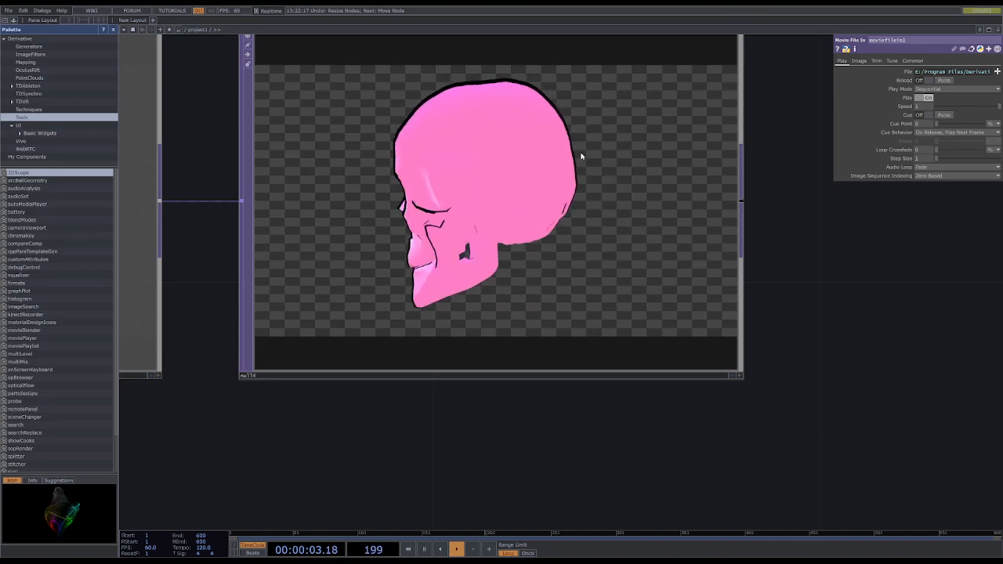
# Save the current project
pyautogui.scroll(-4, 563, 214)
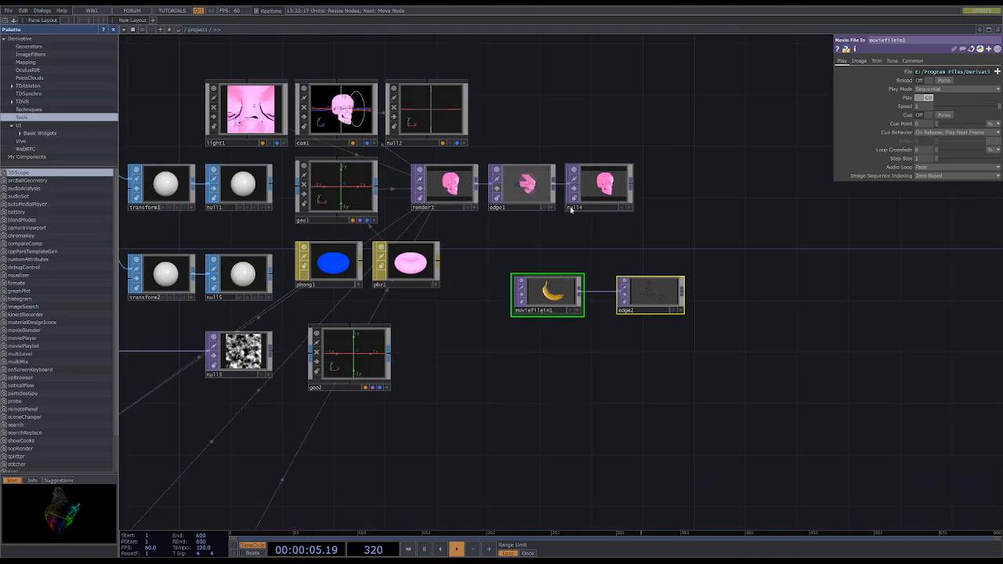
pyautogui.scroll(3, 619, 183)
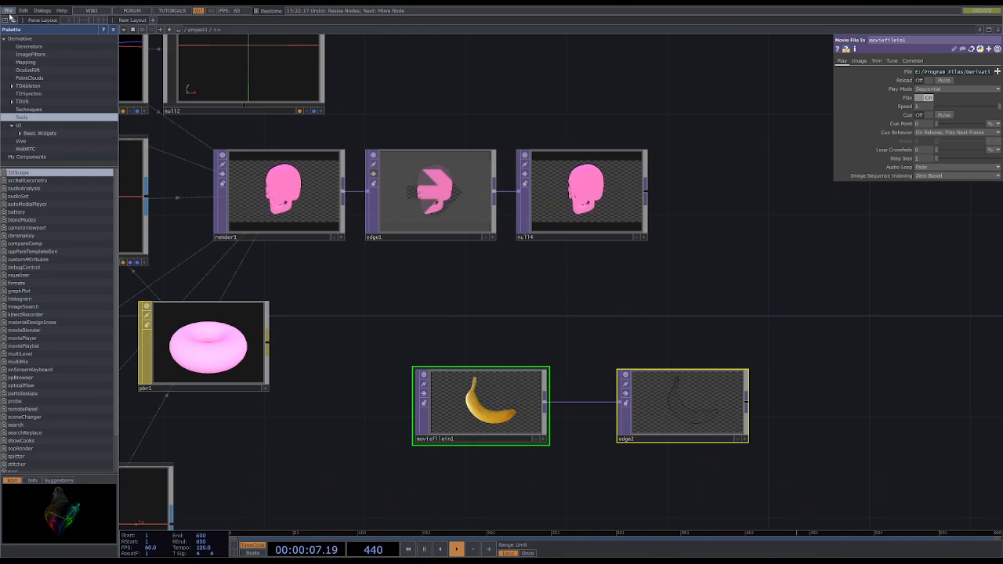
pyautogui.click(18, 53)
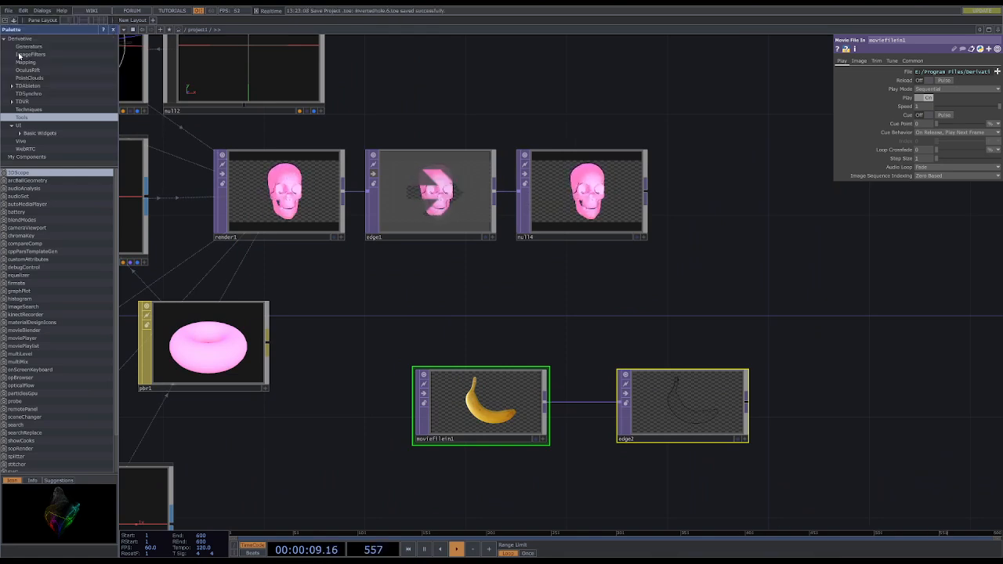